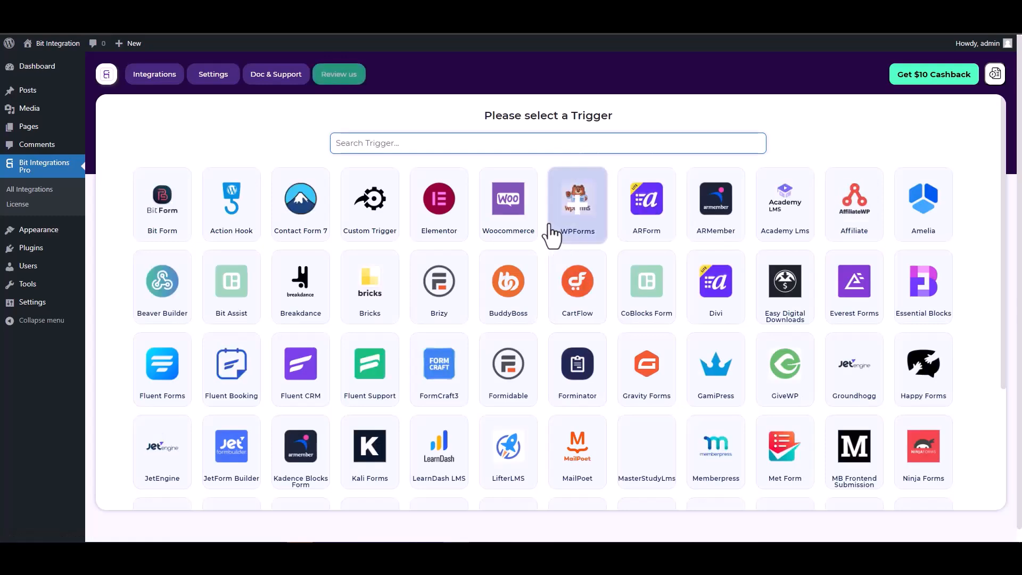
Pick CoBlocks Form as the trigger, searching 'co', and start fetching a submission
type("co")
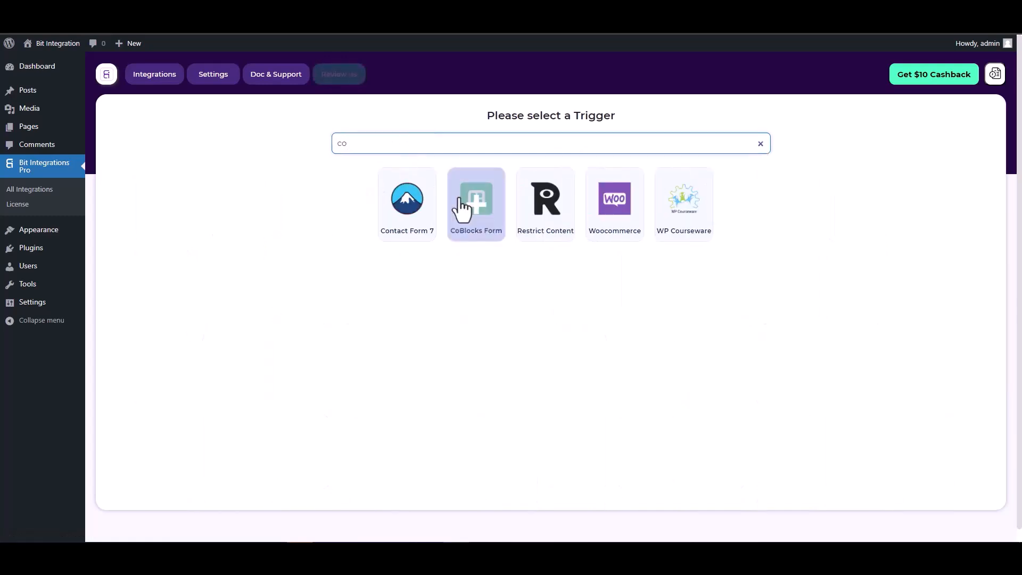
left_click(466, 213)
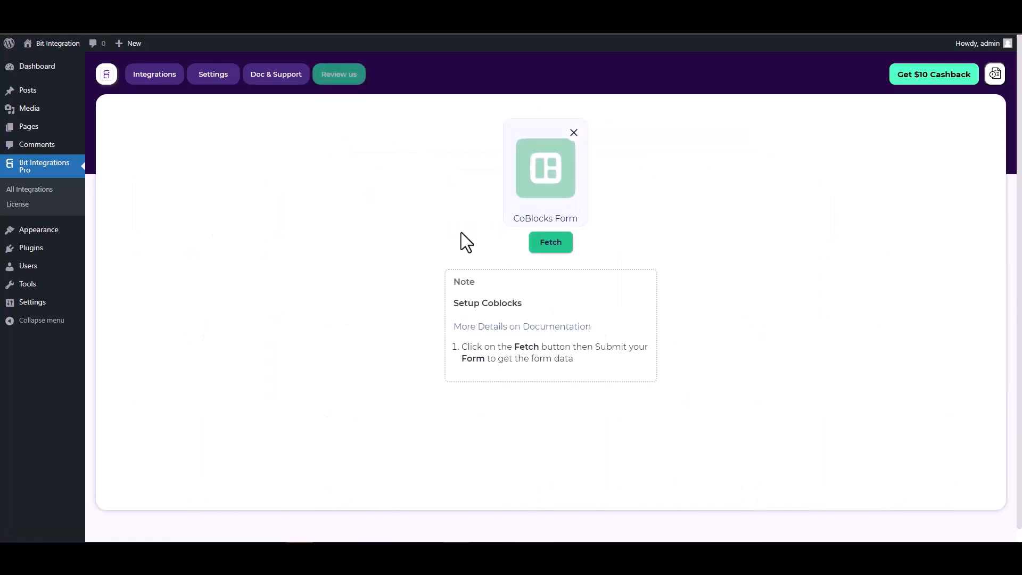
left_click(540, 242)
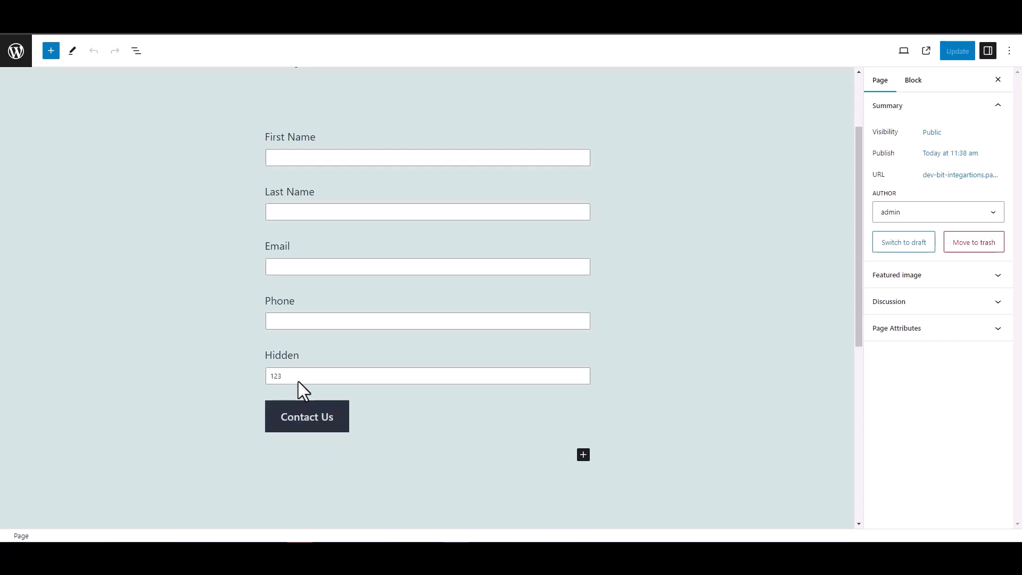
Inspect the Hidden field block's settings (value 123), then deselect it
double_click(280, 354)
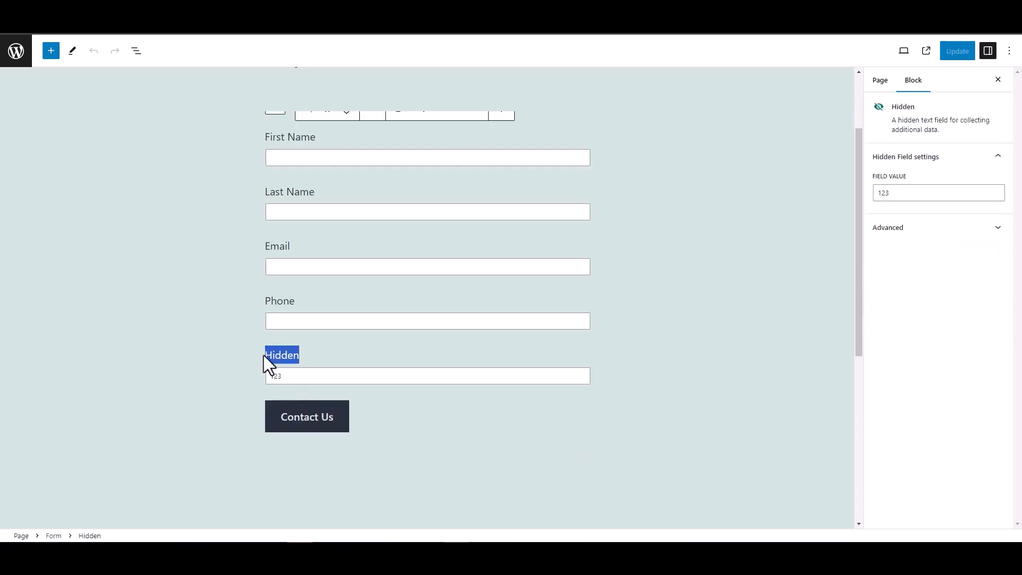
left_click(209, 343)
left_click(187, 287)
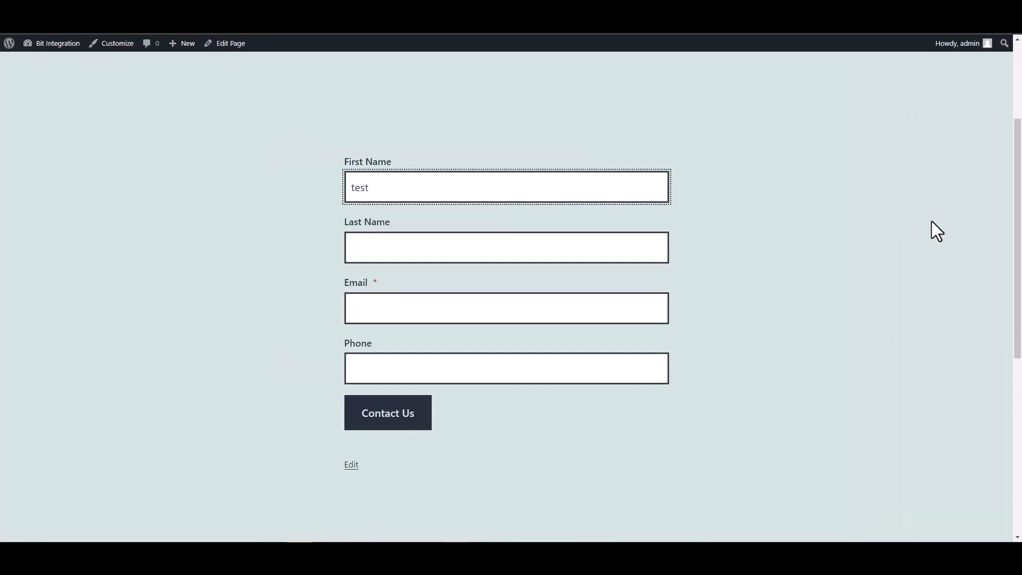
Fill in the Last Name field as 'test1'
left_click(652, 250)
type("test")
key("Home")
type("1")
key("BackSpace")
left_click(640, 239)
type("1")
Enter a test e-mail address and a phone number, then submit the contact form
left_click(573, 312)
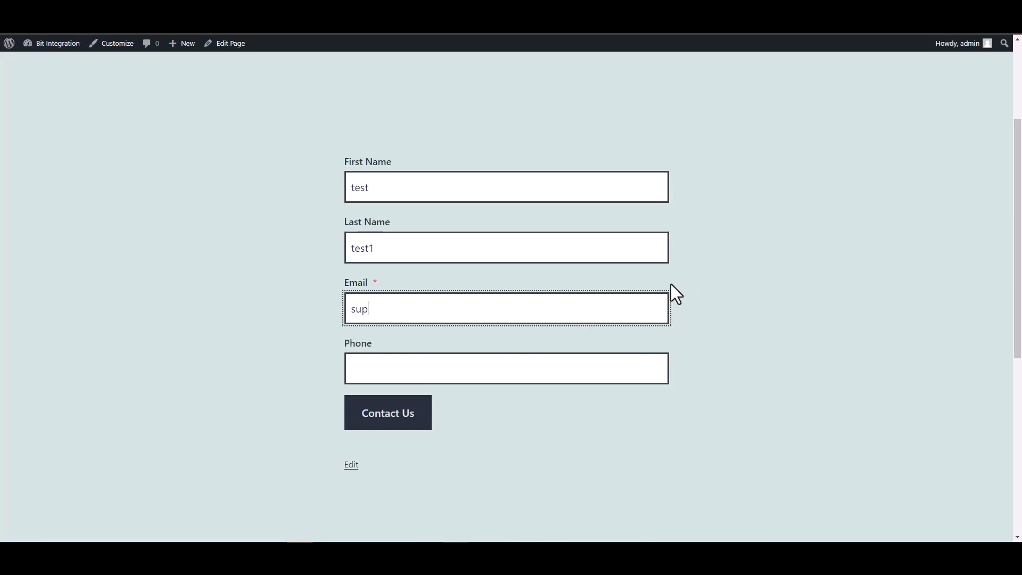
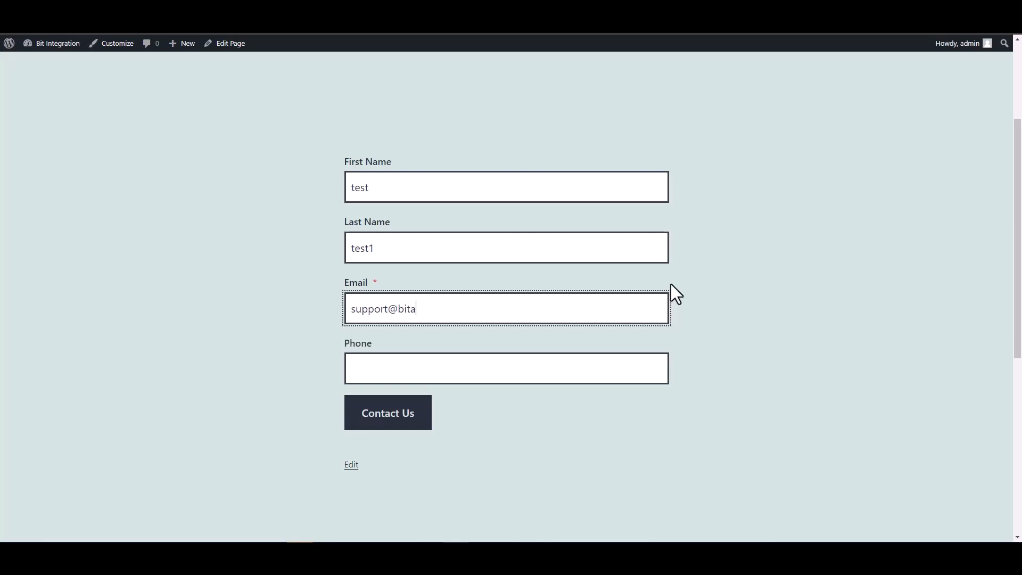
type("test@test.pro")
left_click(591, 375)
type("12345678")
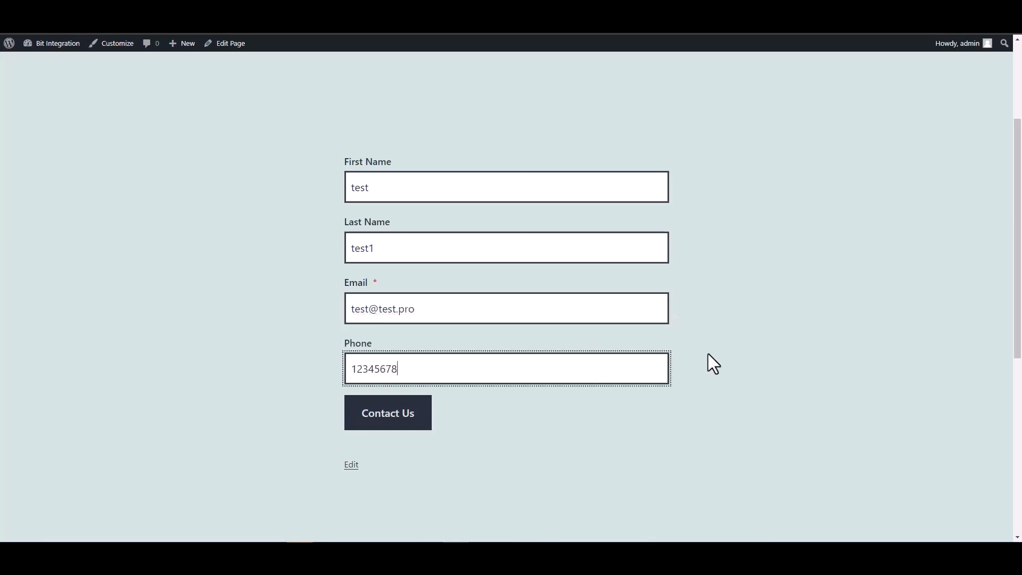
left_click(399, 414)
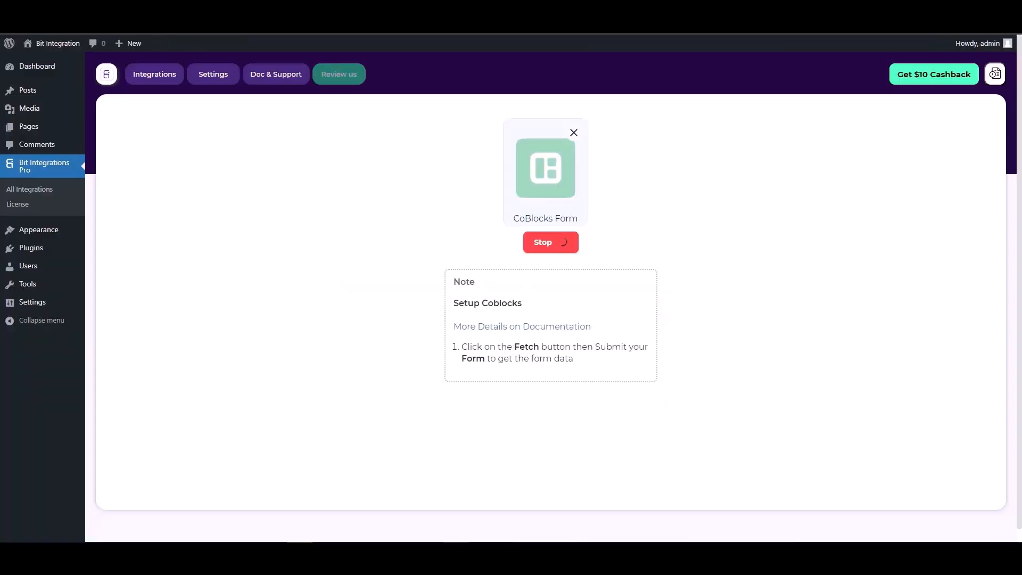
Finish fetching the submission and select first name, last name, email, phone and hidden fields
left_click(559, 241)
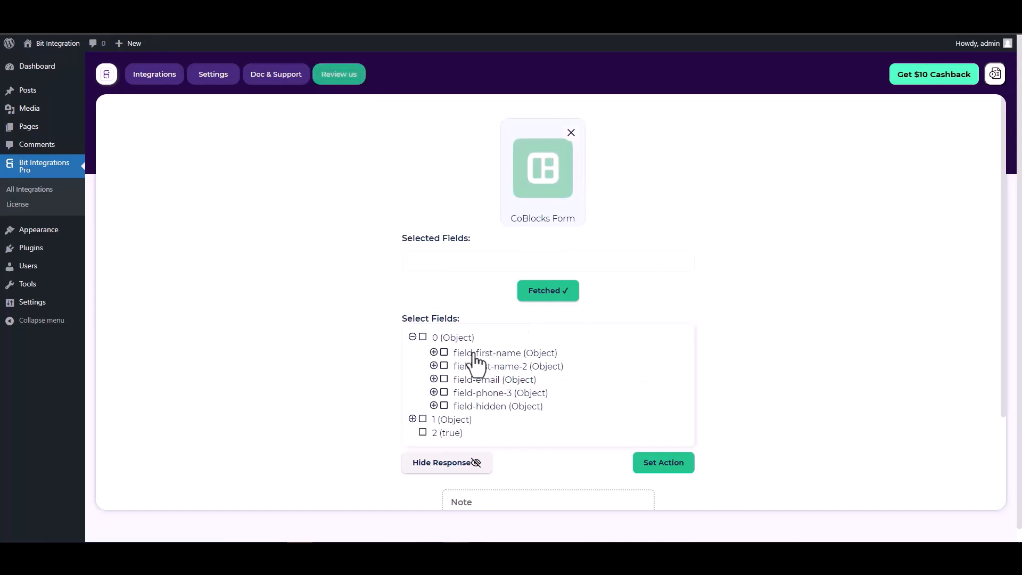
left_click(444, 354)
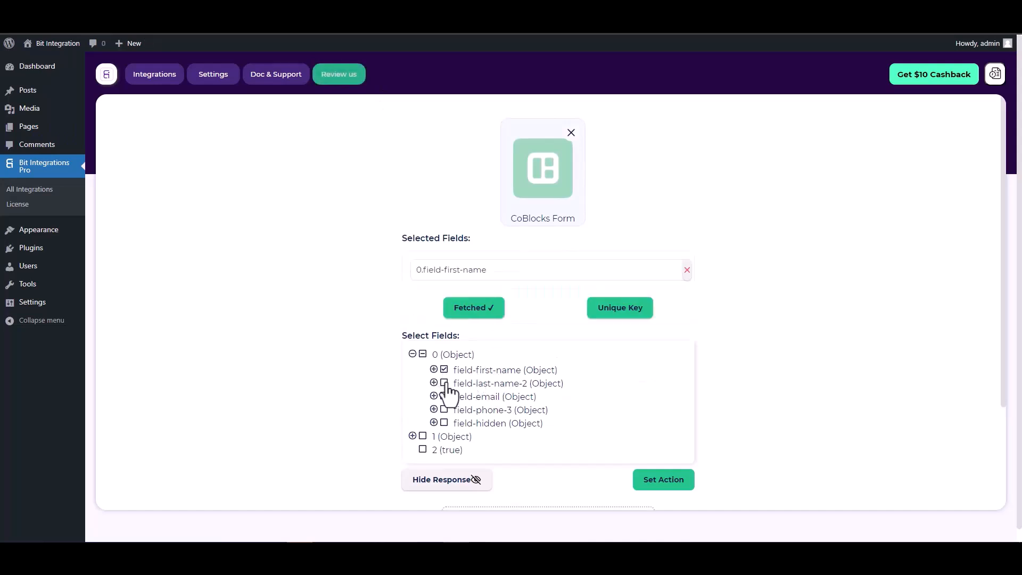
left_click(445, 380)
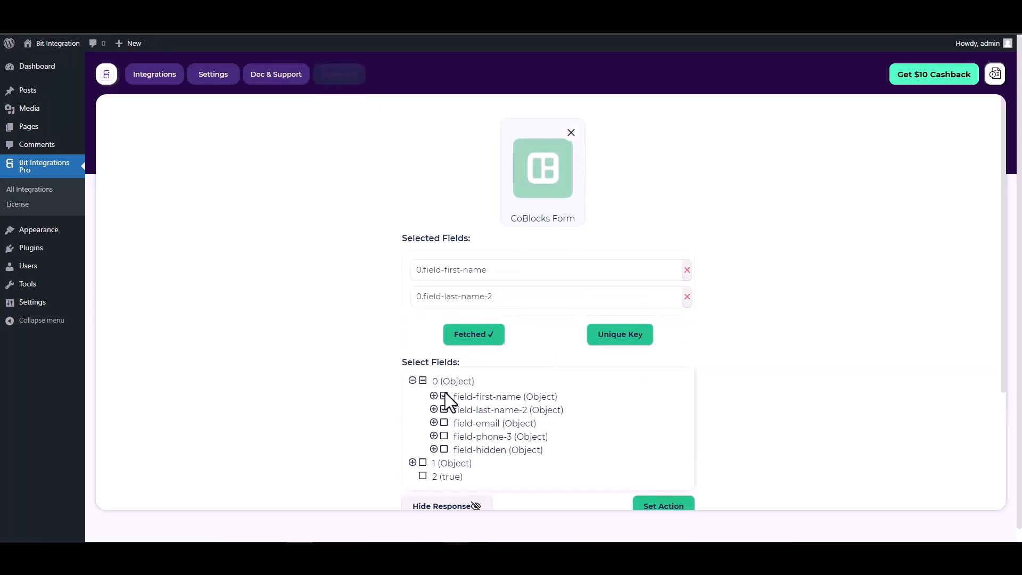
left_click(444, 423)
left_click(445, 463)
left_click(444, 503)
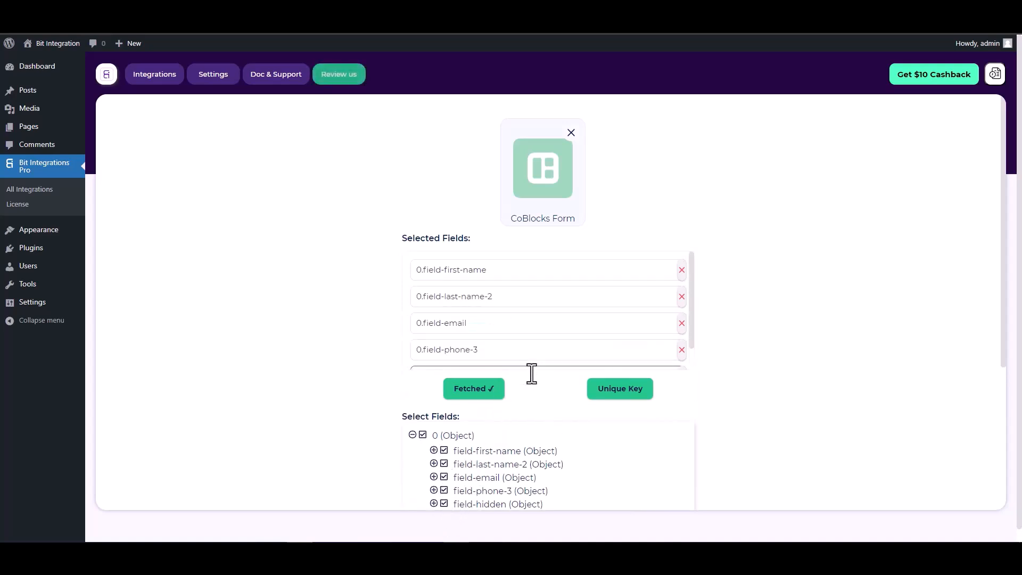
scroll(512, 377, "down", 1)
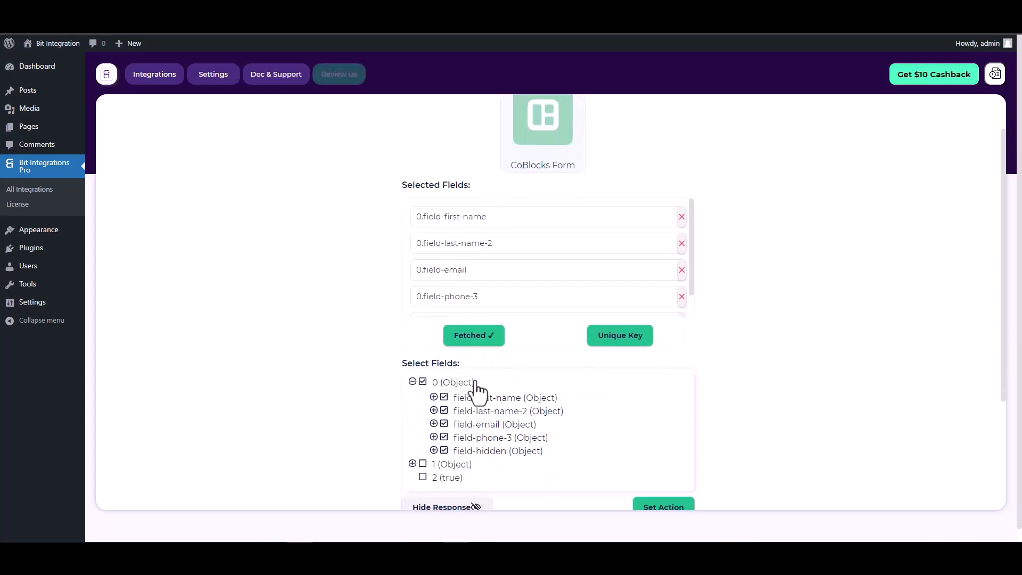
Set 0.field-hidden as the unique primary key
left_click(622, 343)
left_click(550, 294)
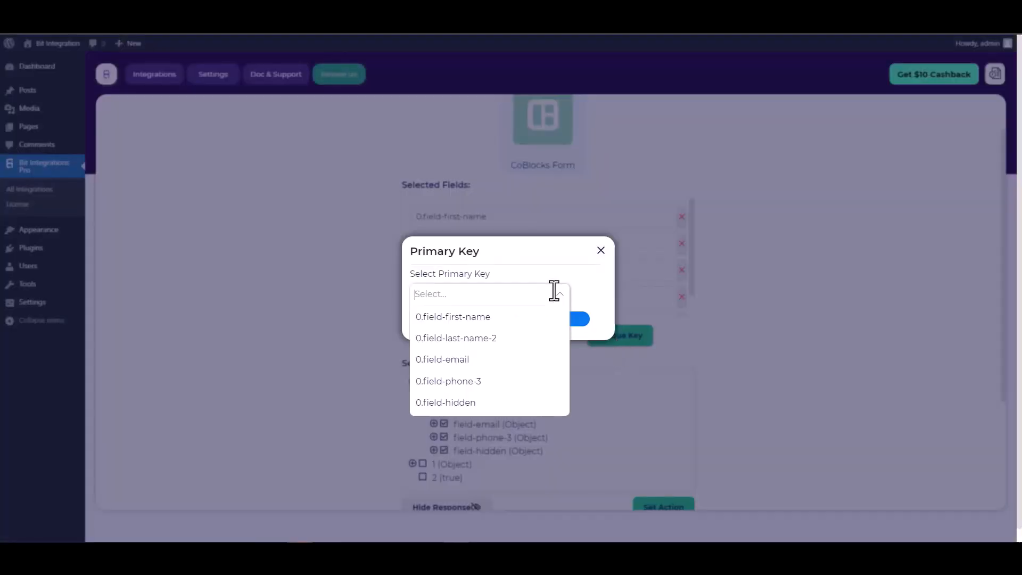
left_click(452, 403)
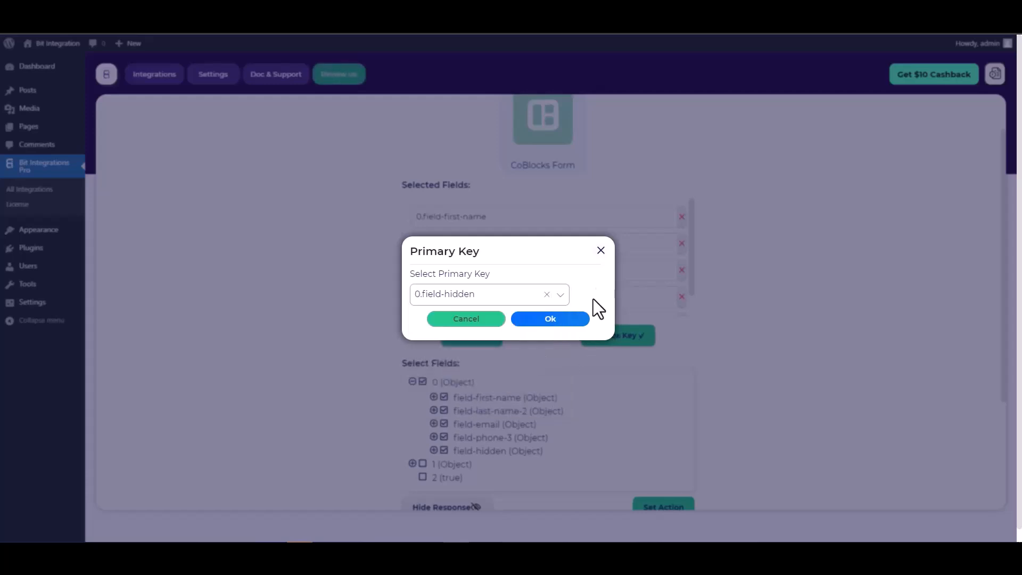
left_click(559, 317)
scroll(613, 281, "down", 1)
scroll(692, 305, "down", 1)
scroll(612, 283, "down", 1)
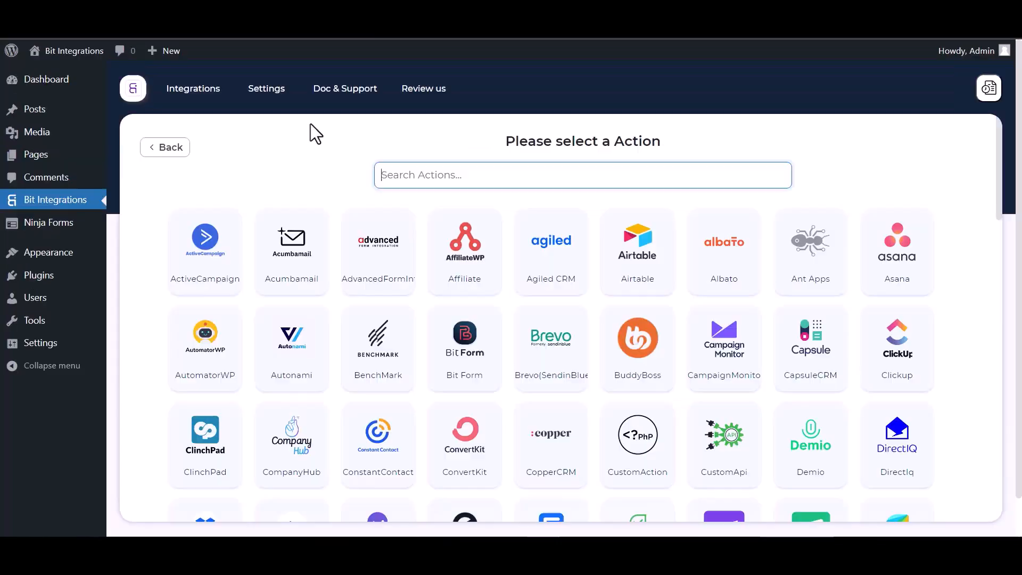
Search 'flow', pick FlowMattic as the action, and focus its empty Link field
type("flow")
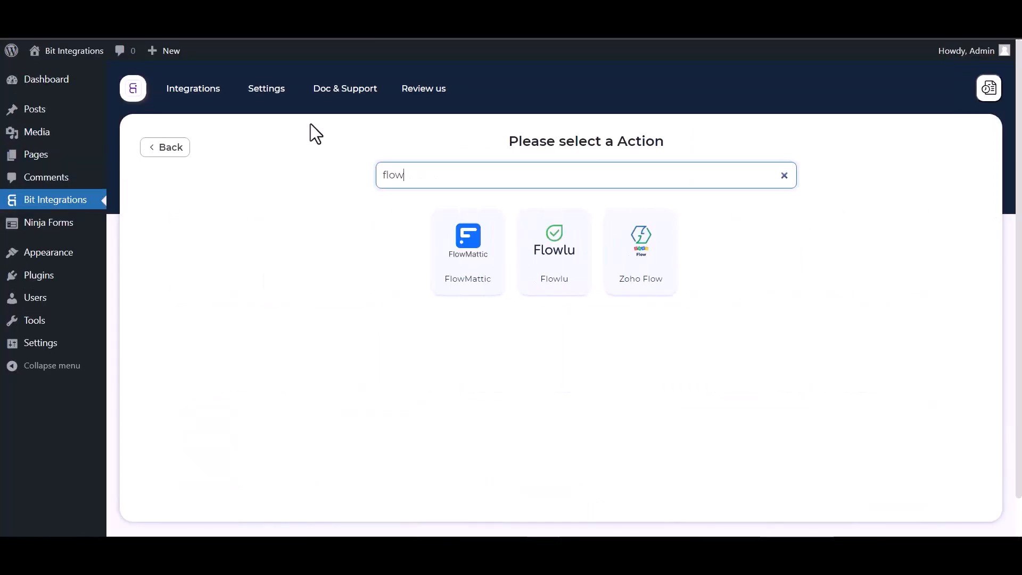
left_click(478, 279)
left_click(205, 292)
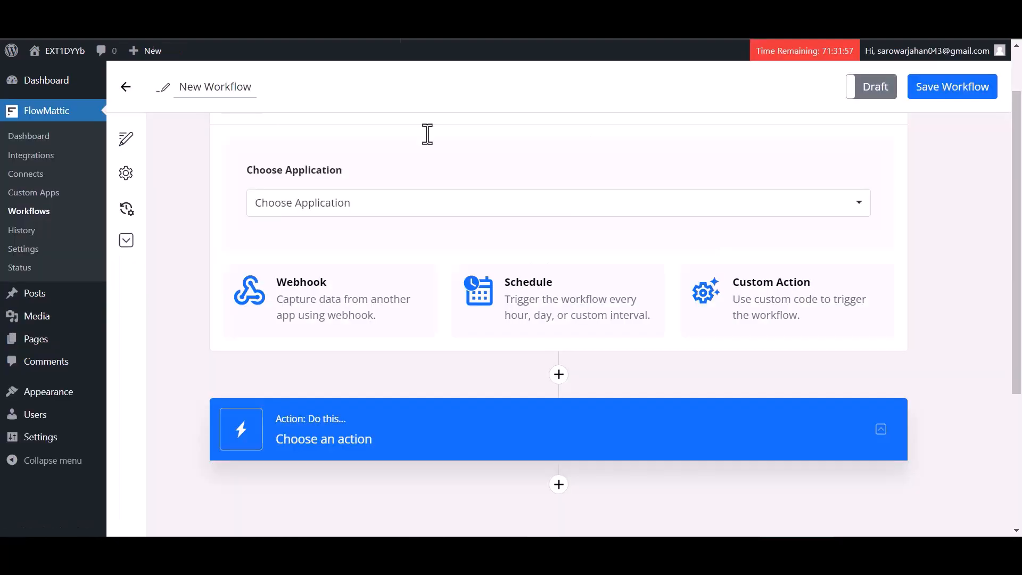
Give the workflow a Webhooks trigger, copy its webhook URL, and capture incoming data
scroll(433, 293, "down", 1)
left_click(335, 247)
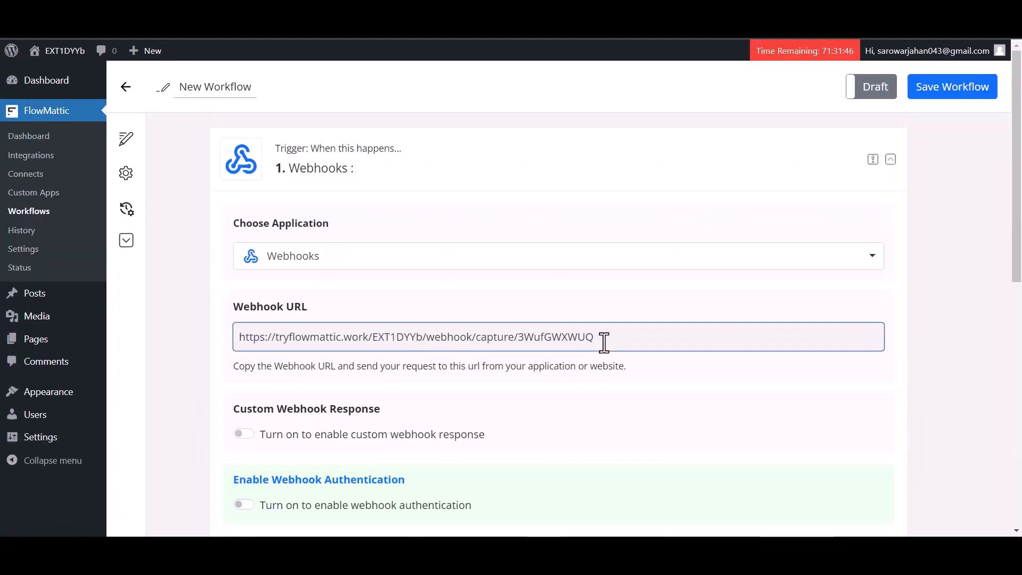
left_click(605, 341)
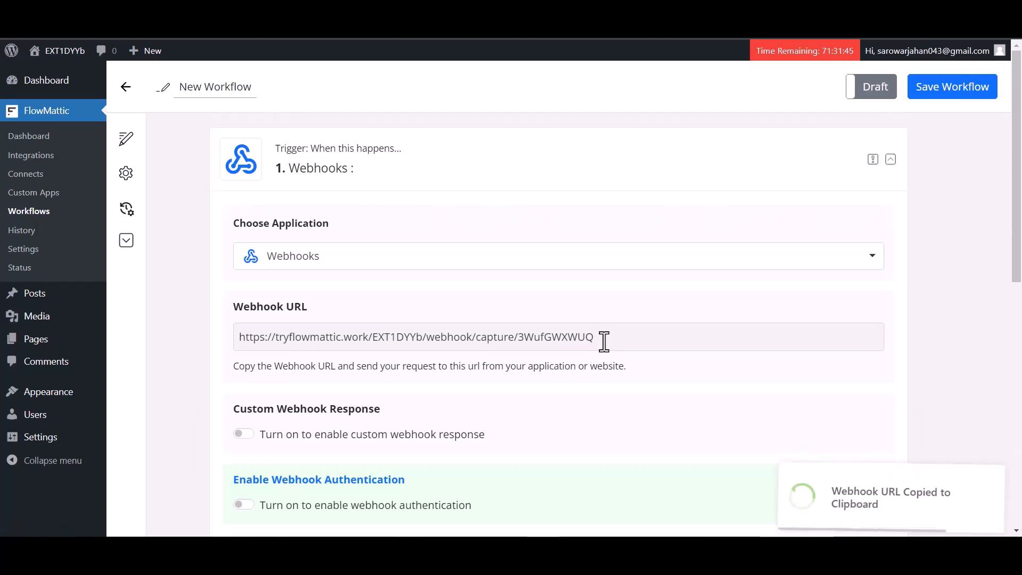
scroll(485, 410, "down", 2)
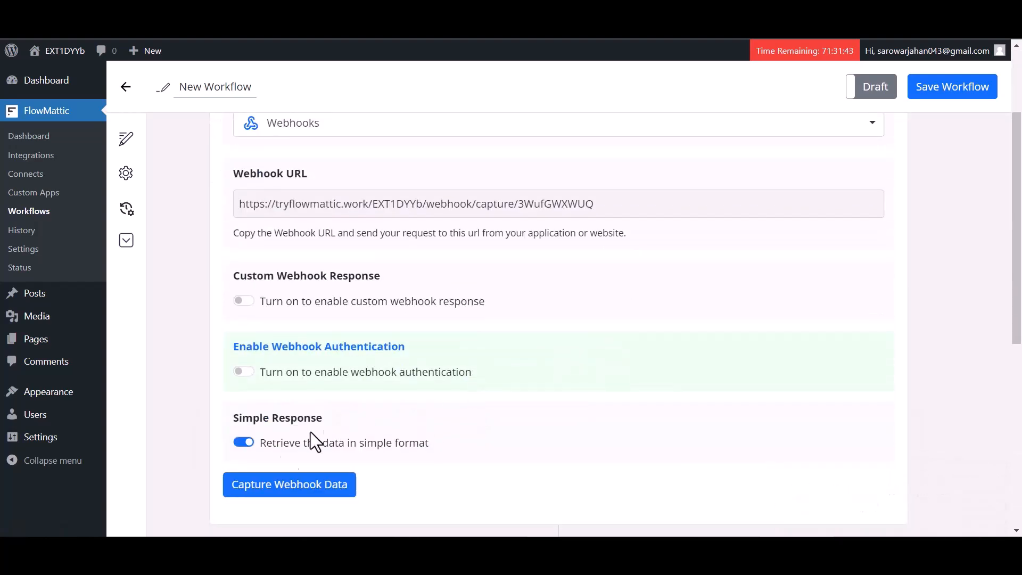
left_click(297, 486)
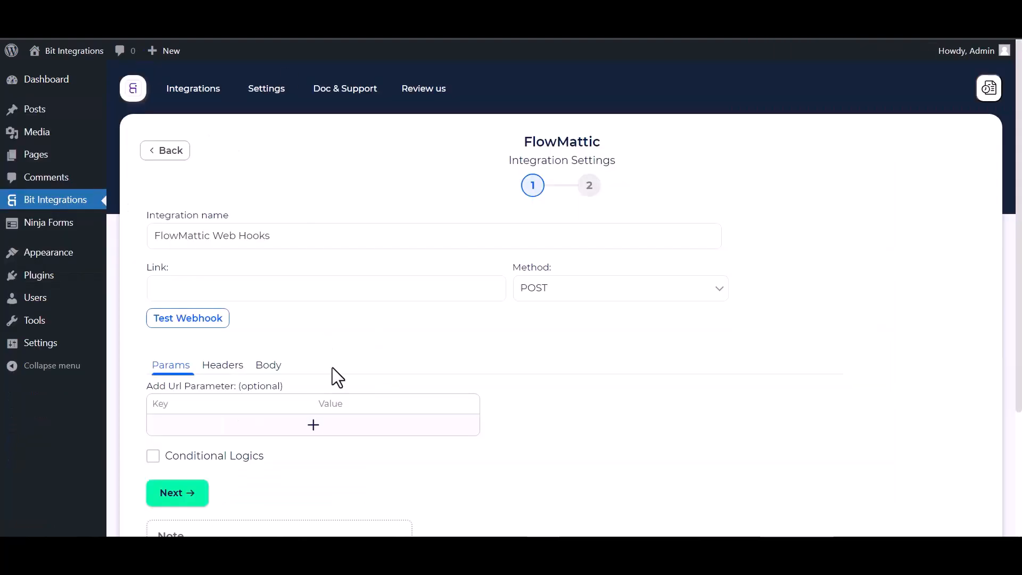
left_click(186, 288)
Paste the FlowMattic webhook URL as Link, sending all form data as application/json
left_click(188, 289)
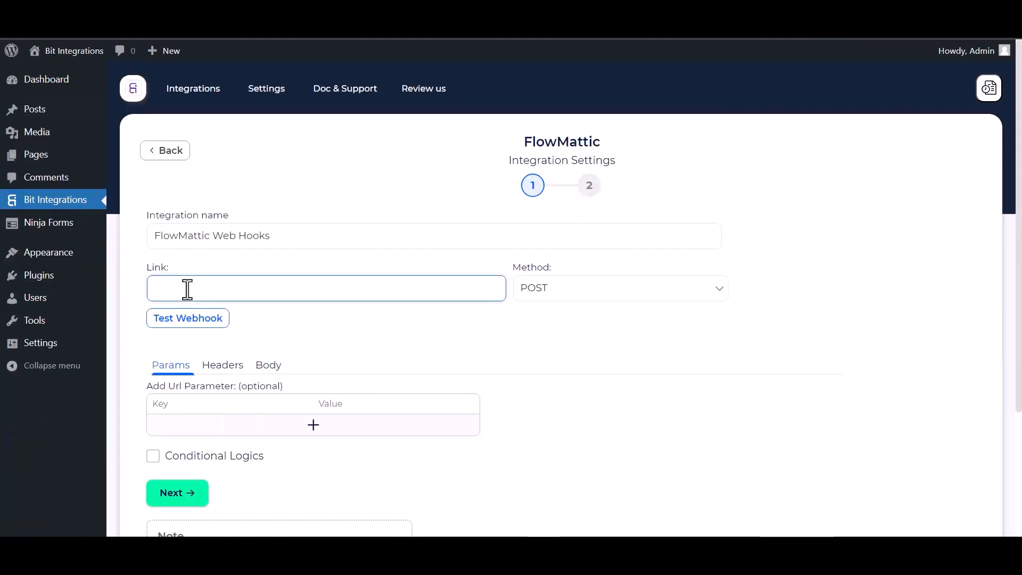
key("ctrl+v")
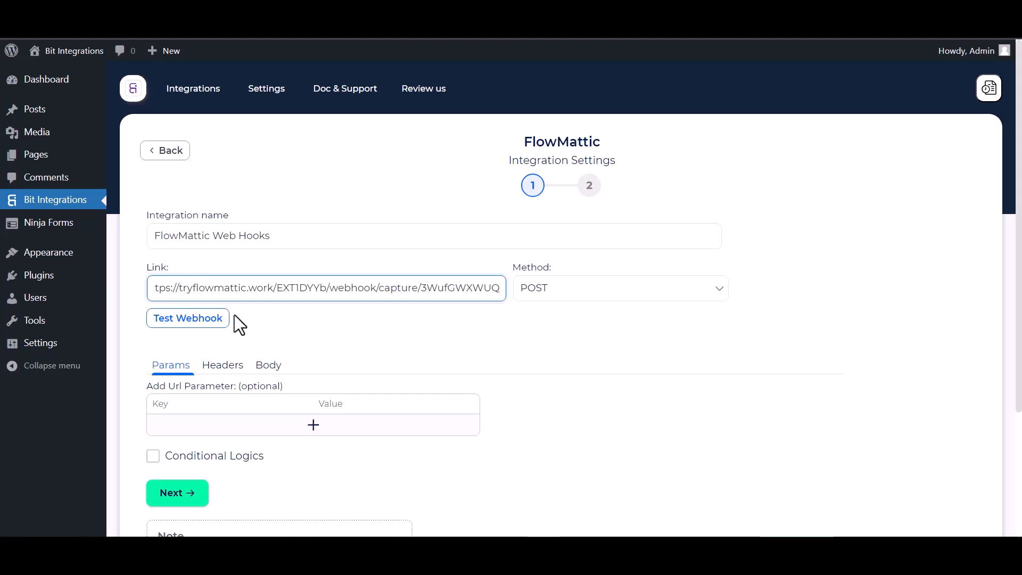
left_click(264, 366)
left_click(165, 403)
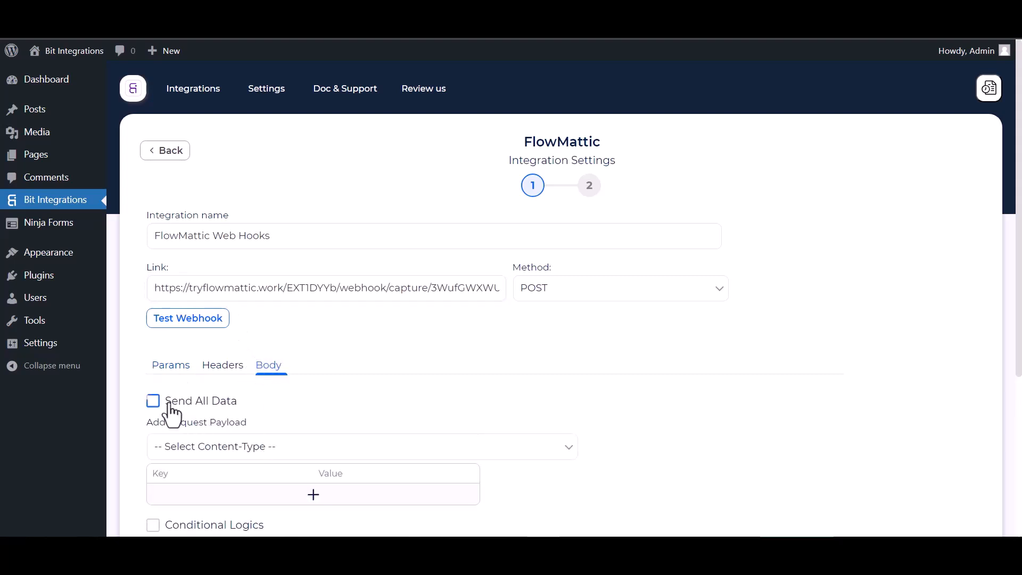
scroll(281, 416, "down", 1)
left_click(283, 381)
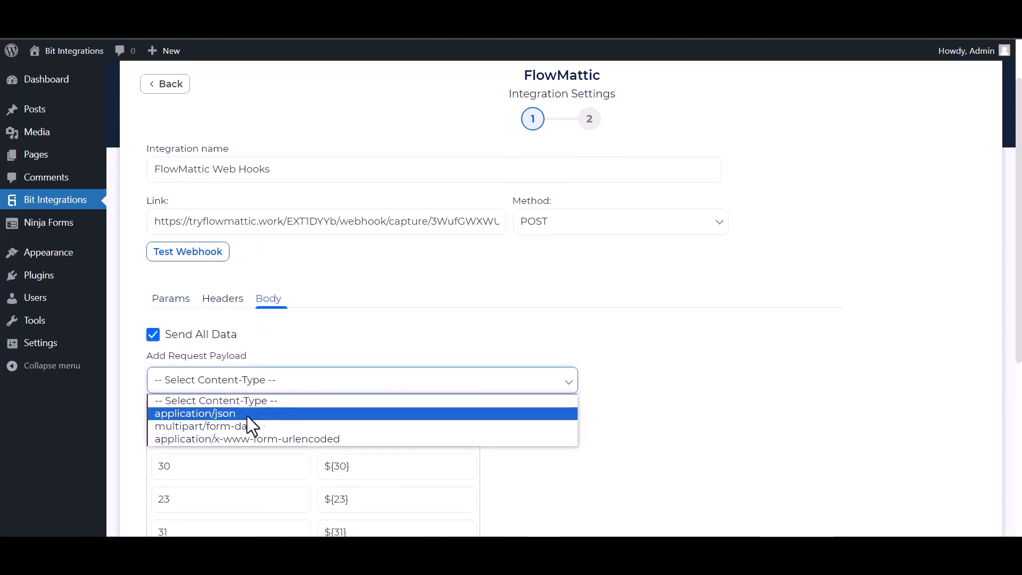
left_click(228, 418)
scroll(245, 417, "down", 2)
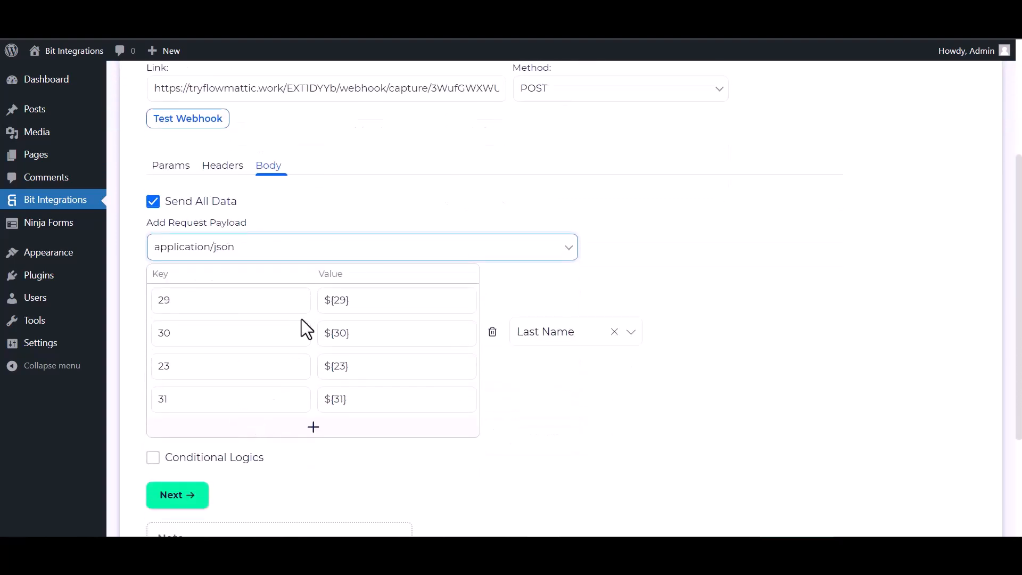
Send a test request to the webhook, then finish and save the integration
left_click(186, 123)
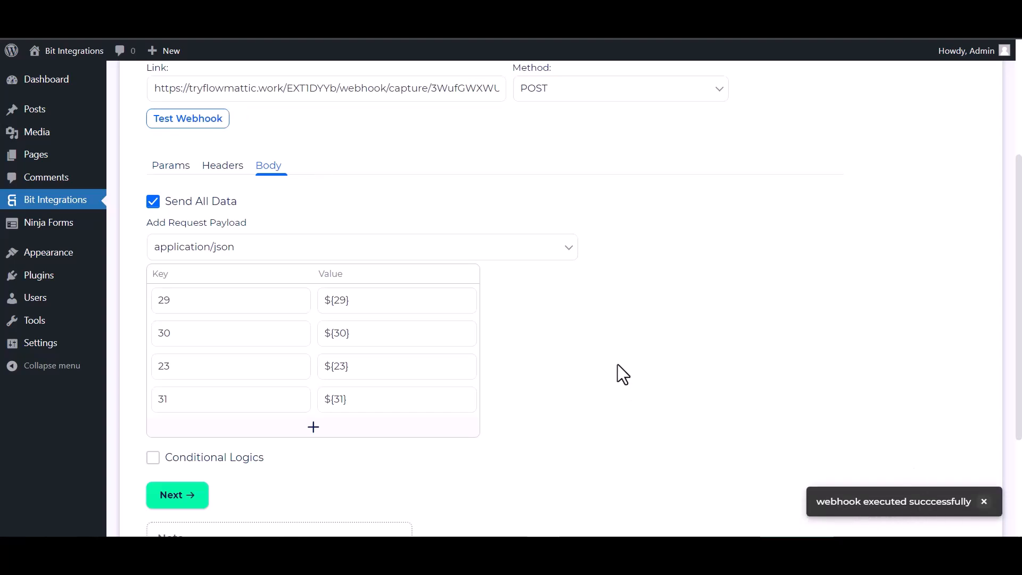
scroll(282, 445, "down", 1)
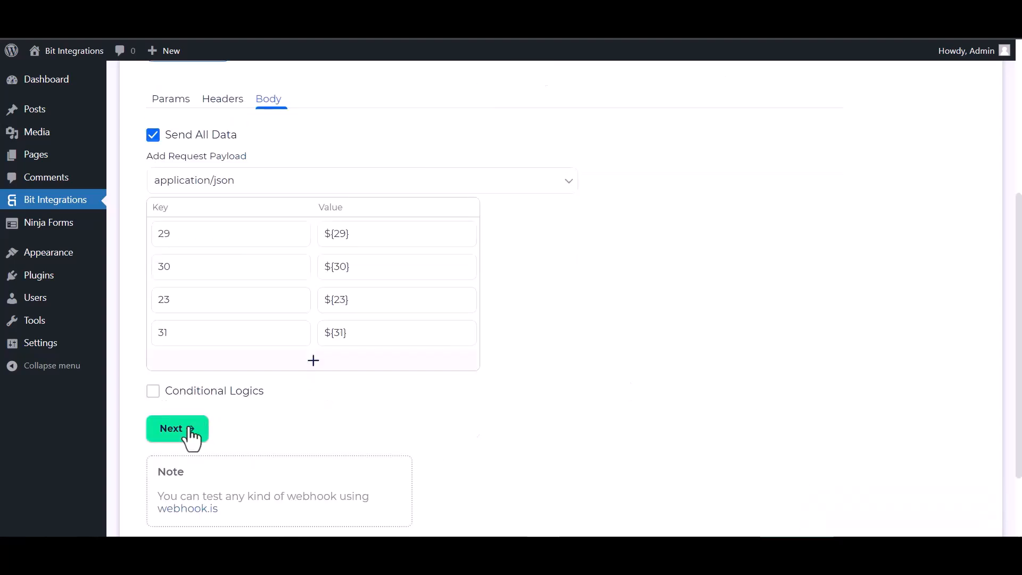
left_click(190, 429)
left_click(549, 245)
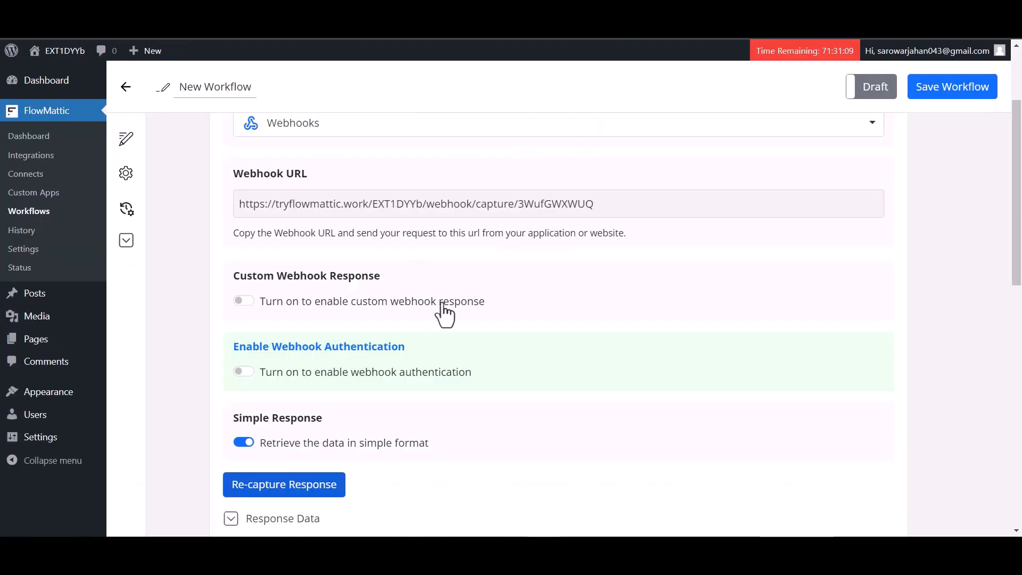
scroll(446, 313, "down", 6)
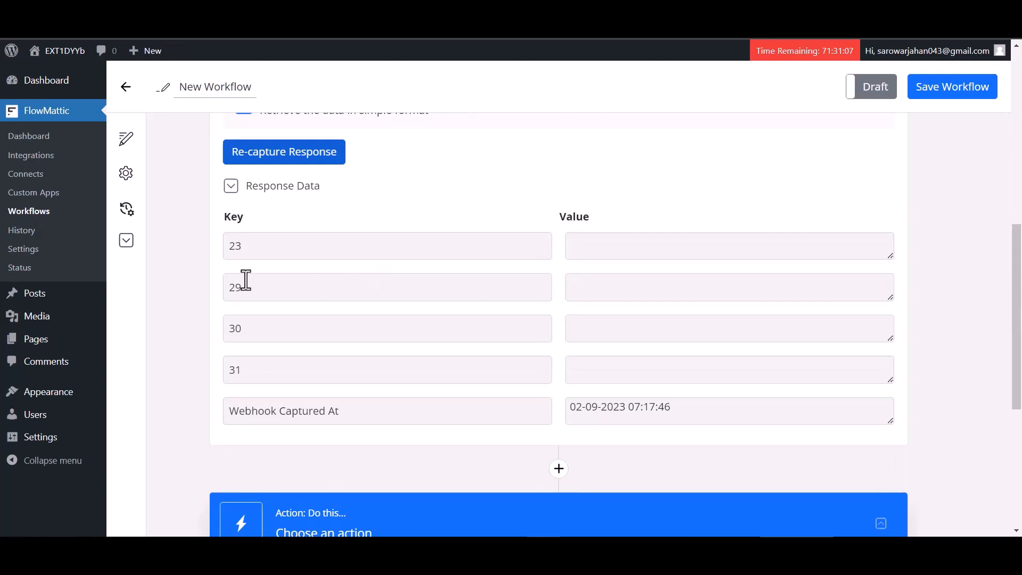
Add an action step after the webhook using Mailchimp, found by searching 'mailc'
scroll(394, 373, "down", 2)
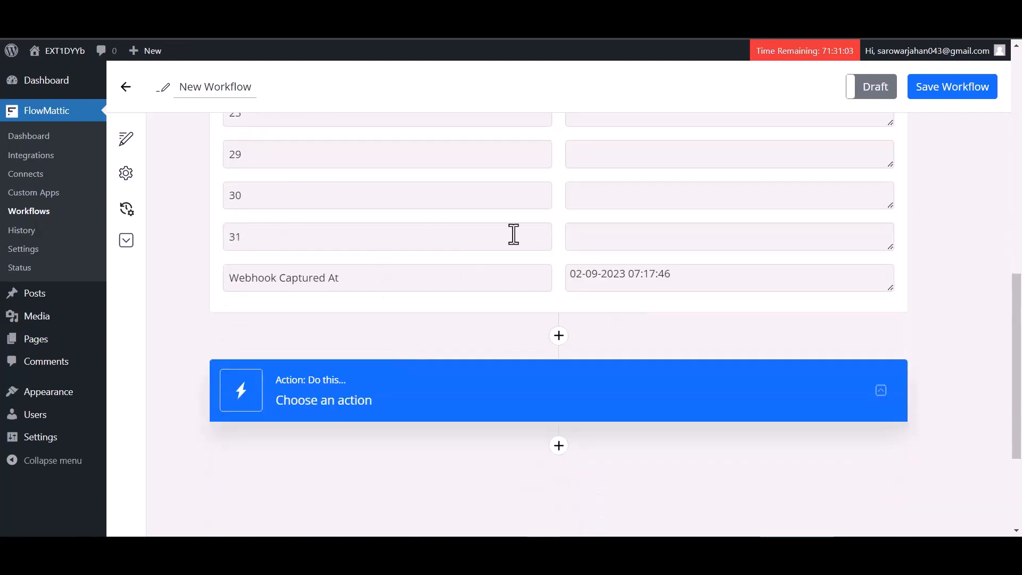
left_click(556, 449)
scroll(443, 422, "down", 2)
left_click(413, 346)
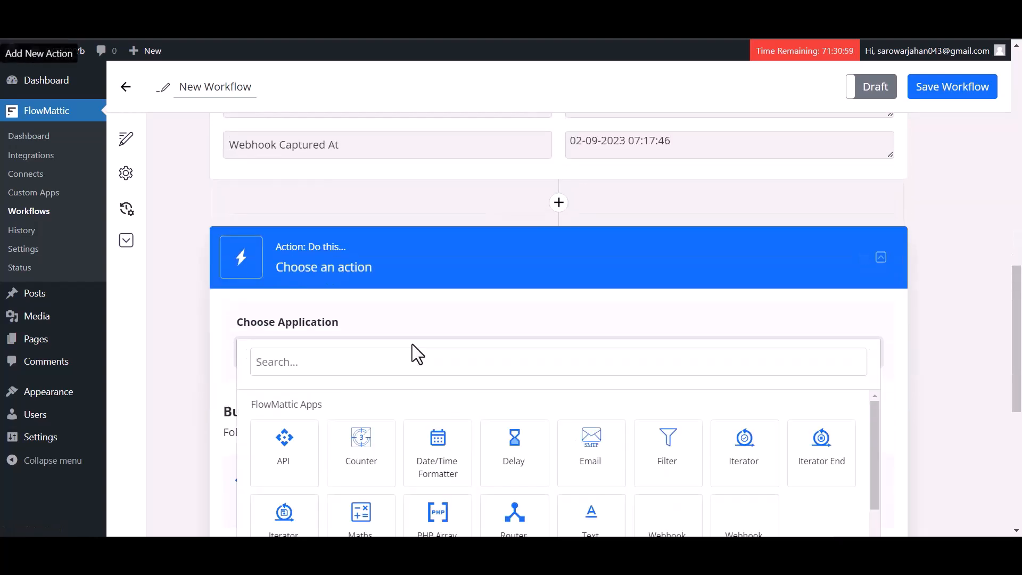
left_click(343, 361)
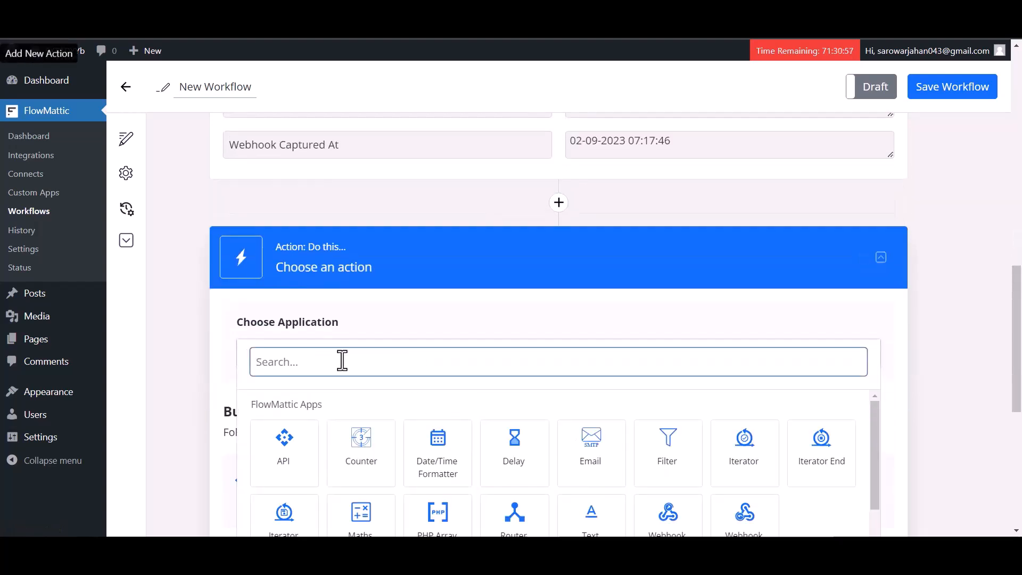
type("mail")
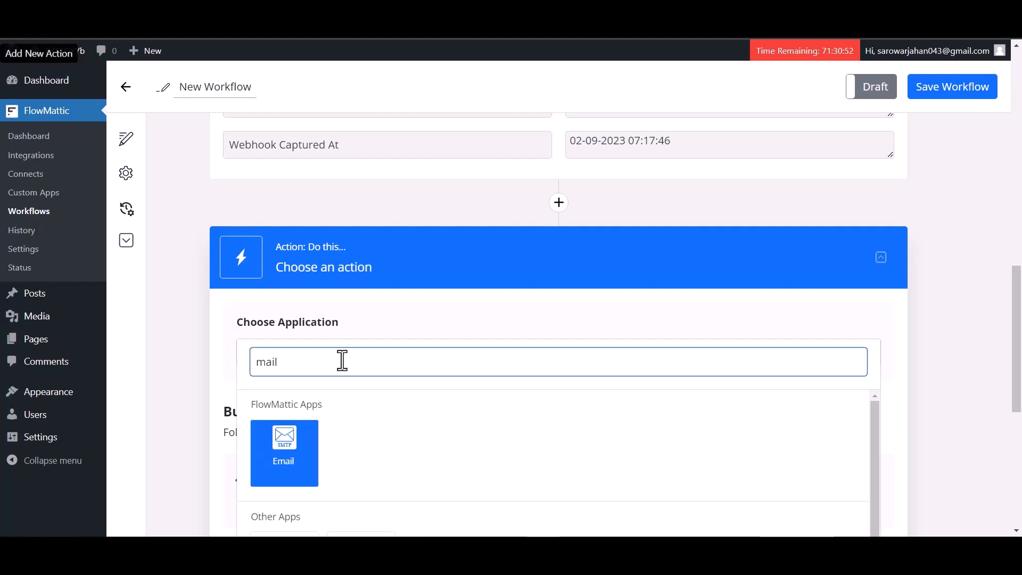
type("c")
left_click(276, 462)
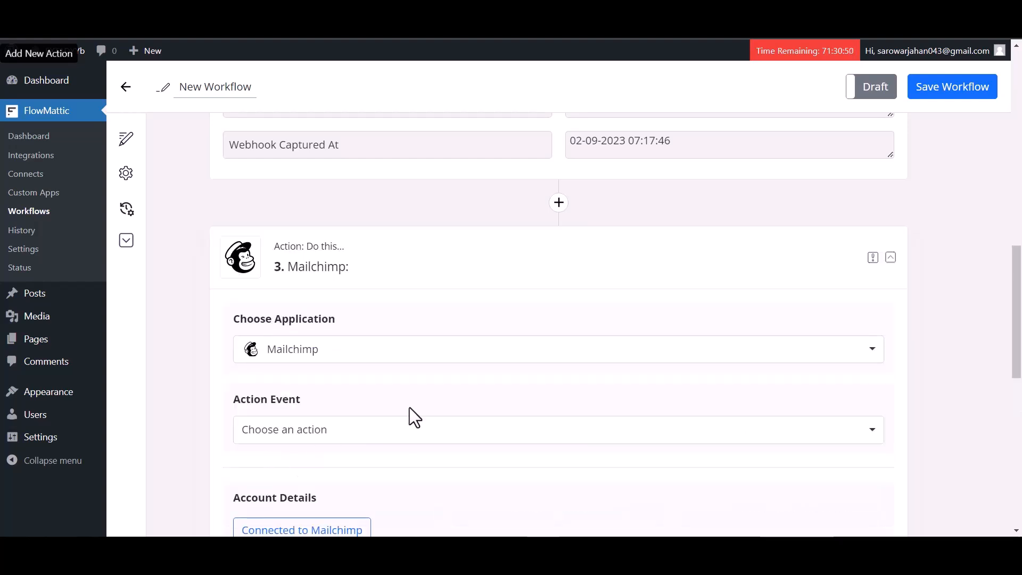
Set the Mailchimp action event to Add New Member
scroll(430, 385, "down", 1)
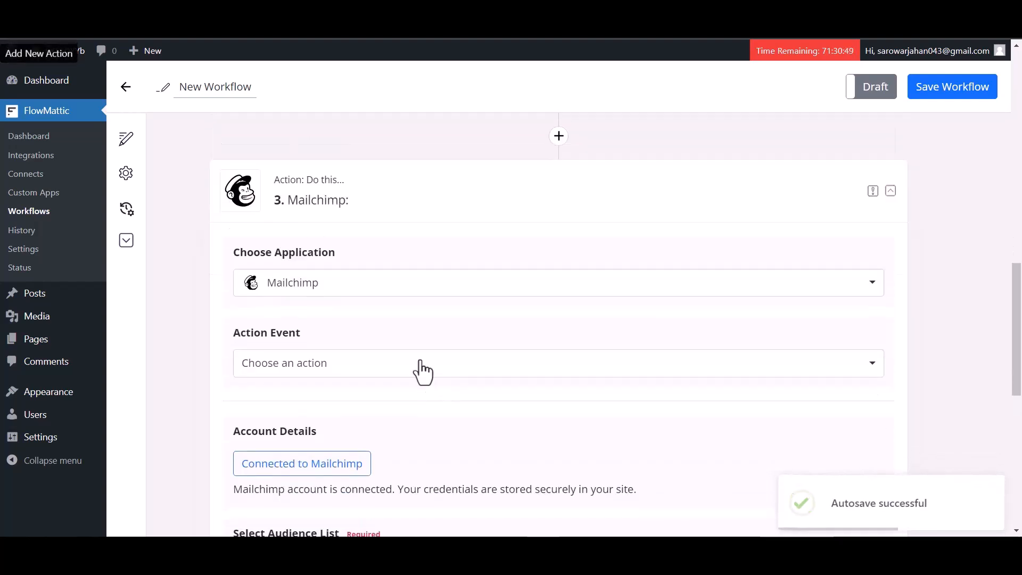
left_click(321, 367)
left_click(296, 416)
scroll(436, 351, "down", 3)
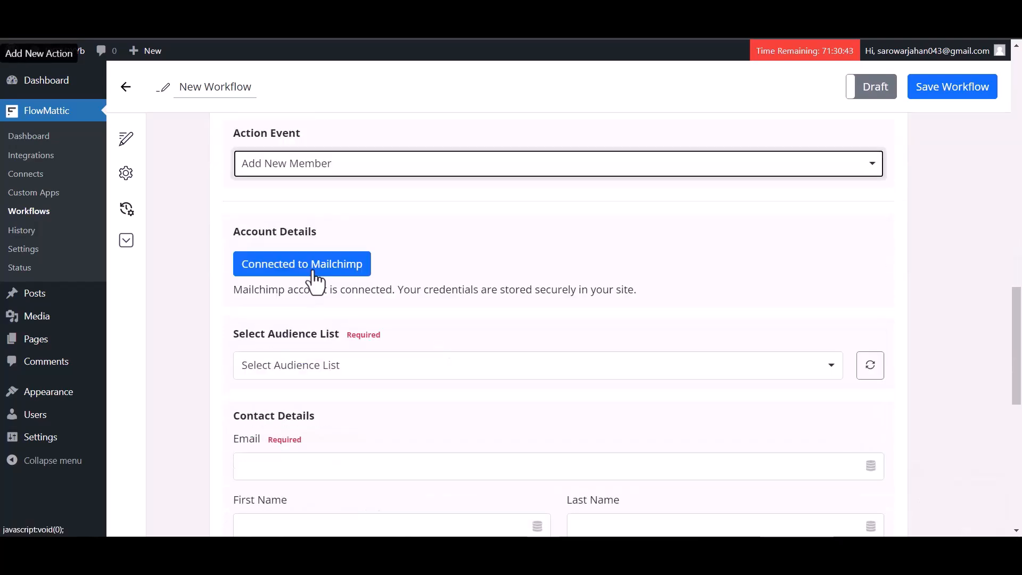
Log in to Mailchimp and allow FlowMattic access to the account
left_click(315, 266)
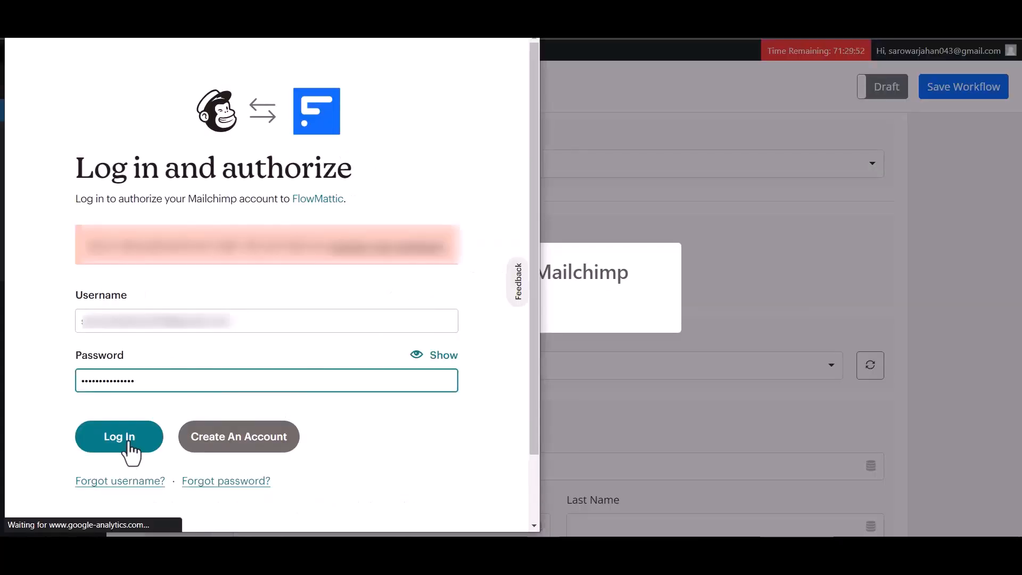
left_click(129, 442)
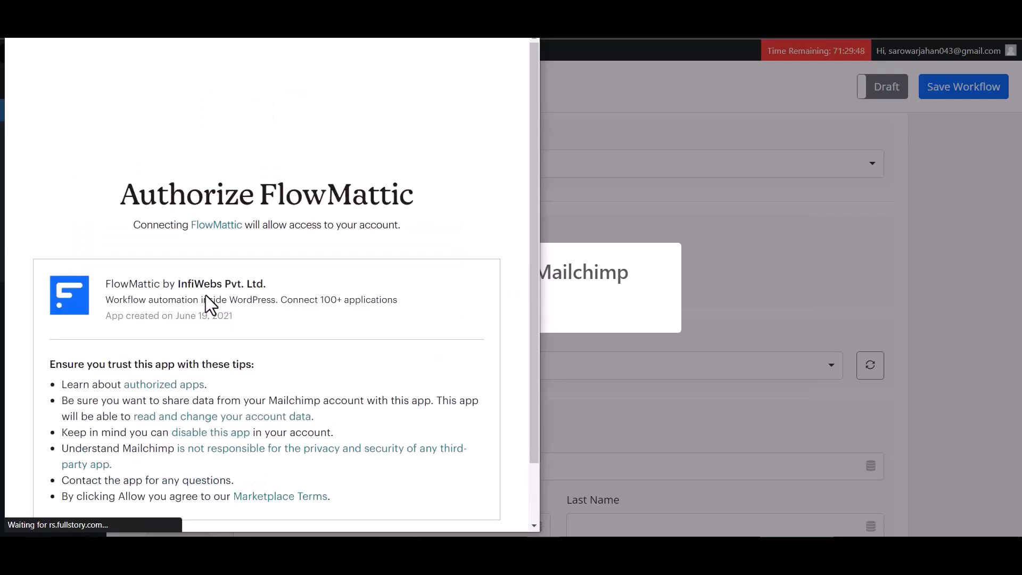
scroll(224, 362, "down", 1)
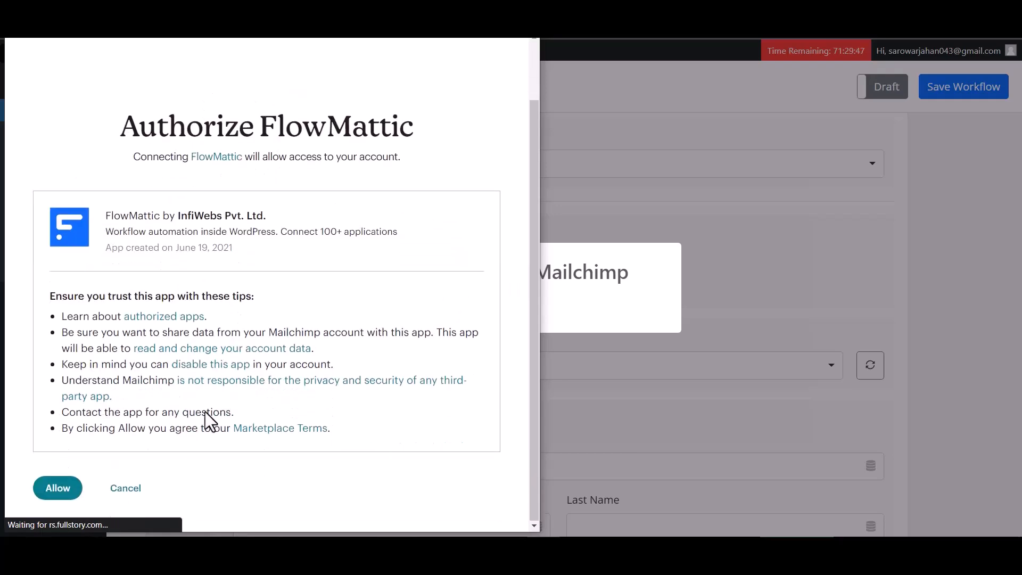
left_click(55, 488)
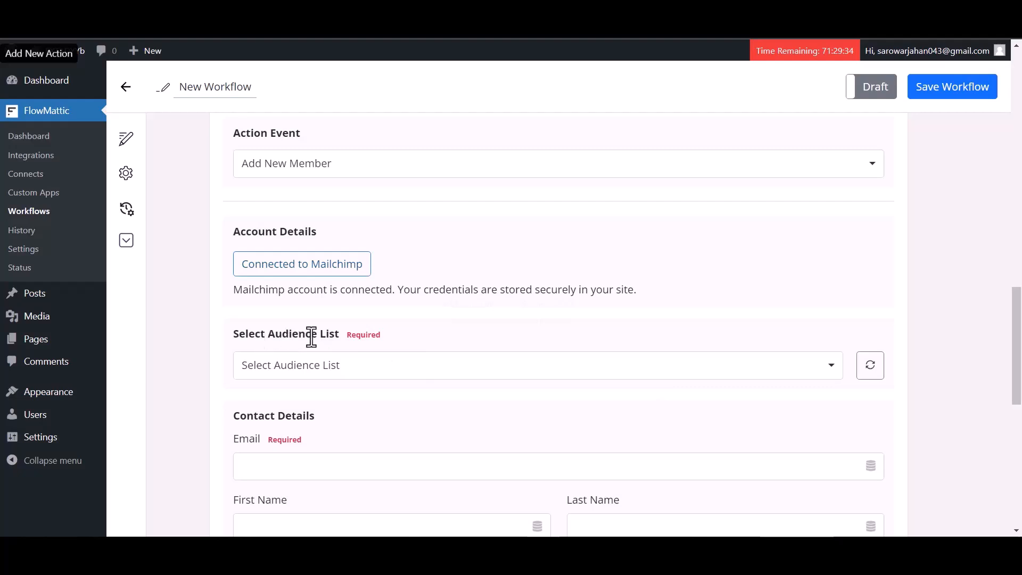
Choose the Mailchimp audience list and map Email to webhook field 23
left_click(397, 372)
left_click(320, 421)
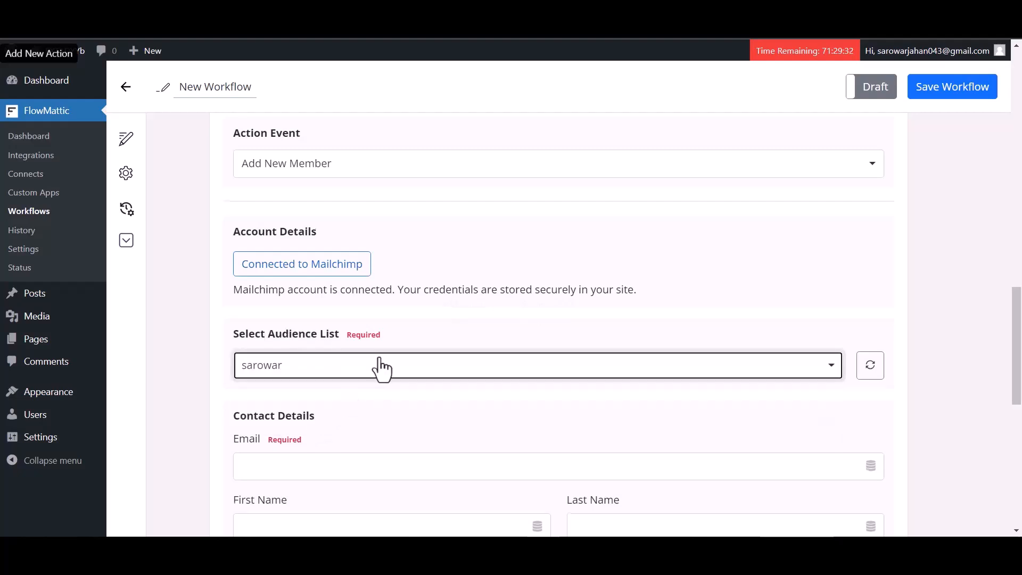
scroll(382, 368, "down", 2)
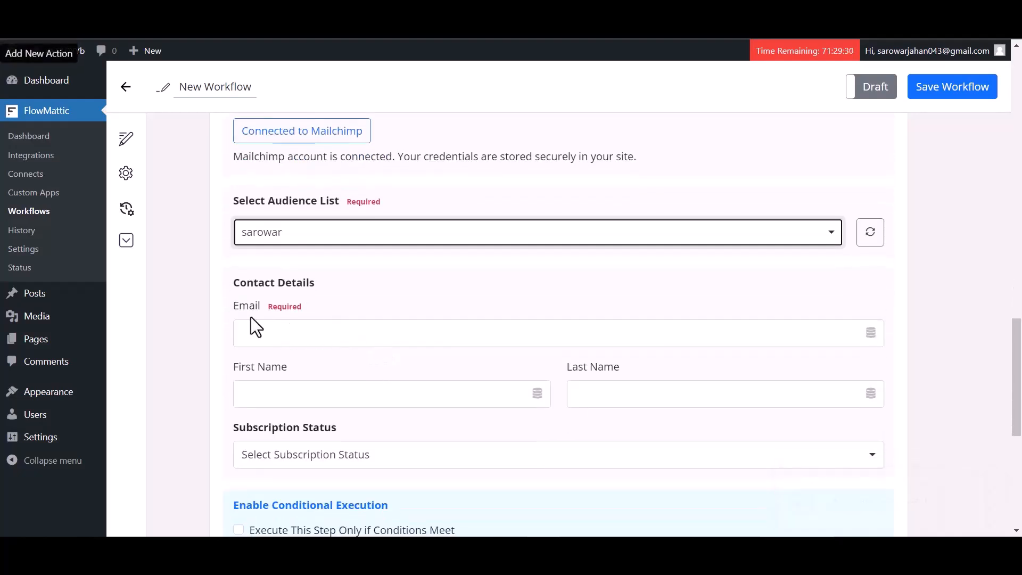
left_click(360, 336)
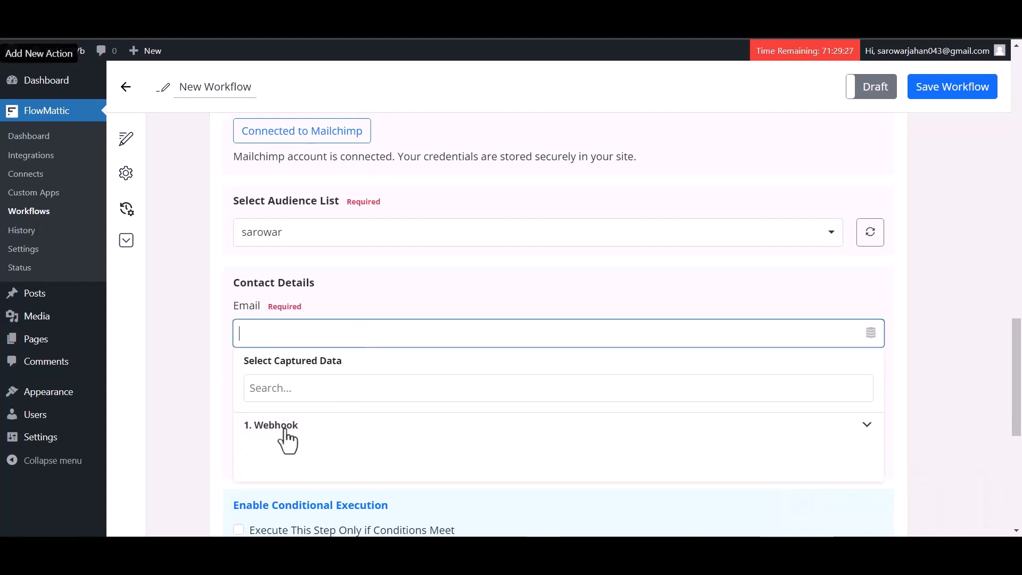
left_click(291, 425)
scroll(331, 394, "down", 2)
left_click(314, 322)
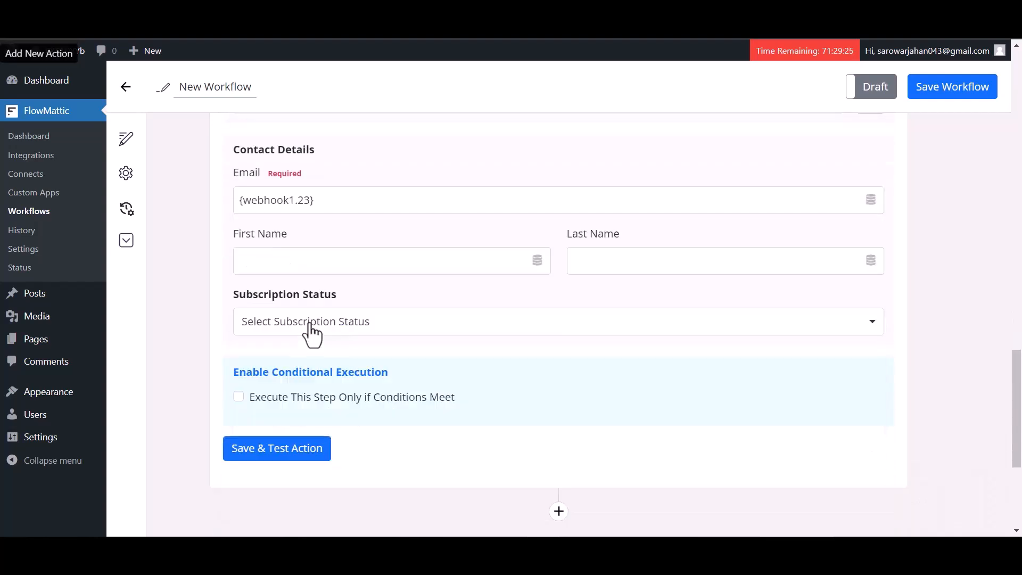
Map First Name and Last Name to webhook fields 29 and 30
left_click(377, 264)
left_click(326, 354)
left_click(290, 402)
left_click(613, 255)
left_click(624, 353)
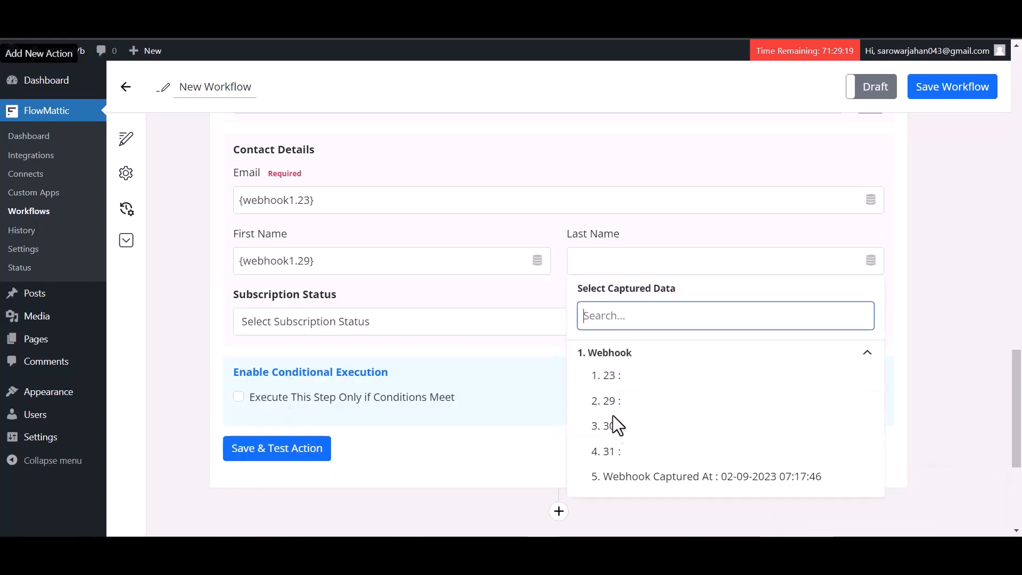
left_click(611, 425)
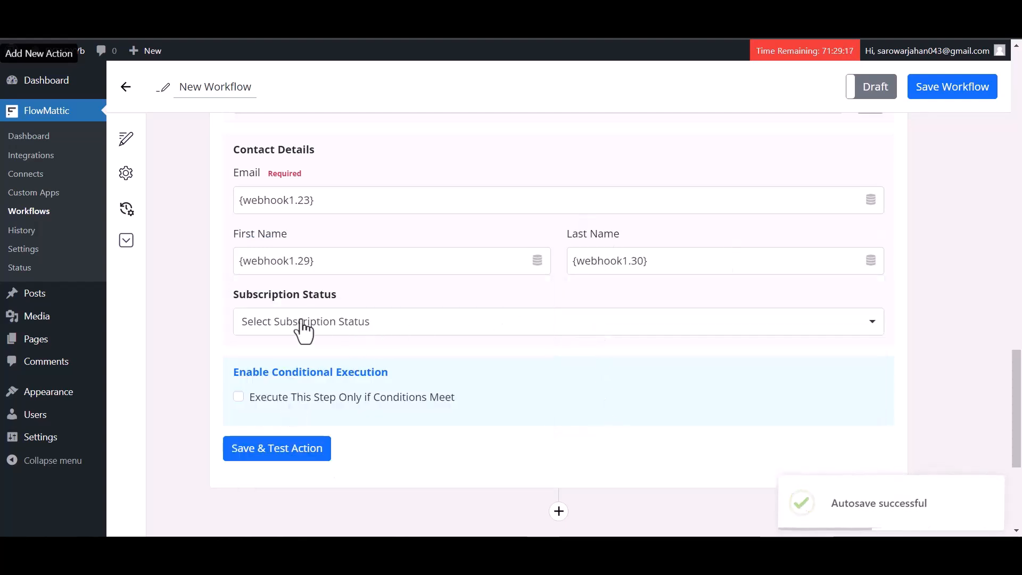
Set subscription status to Subscribed, then save and test the Mailchimp action
left_click(327, 321)
left_click(290, 358)
scroll(478, 350, "down", 3)
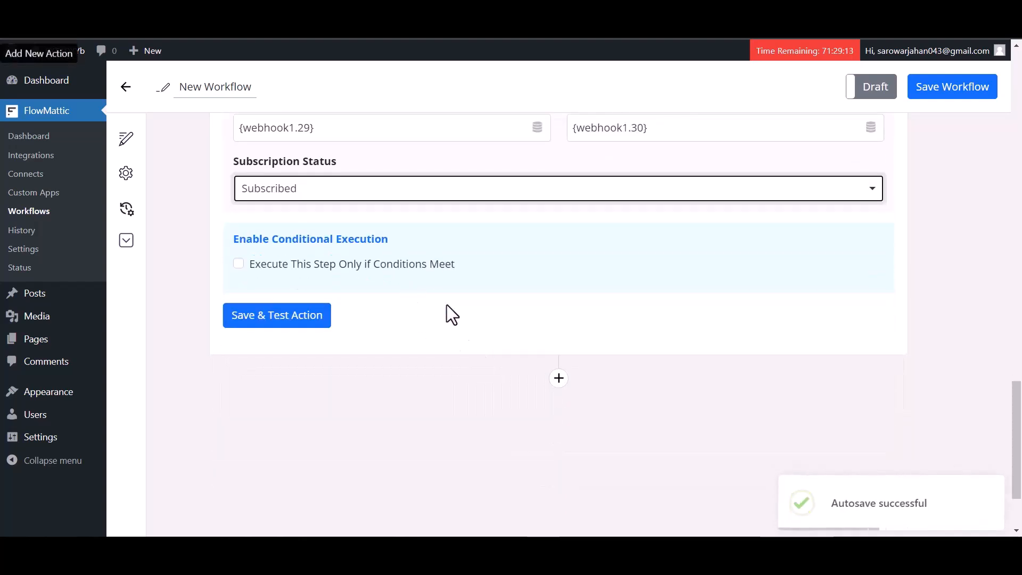
left_click(299, 318)
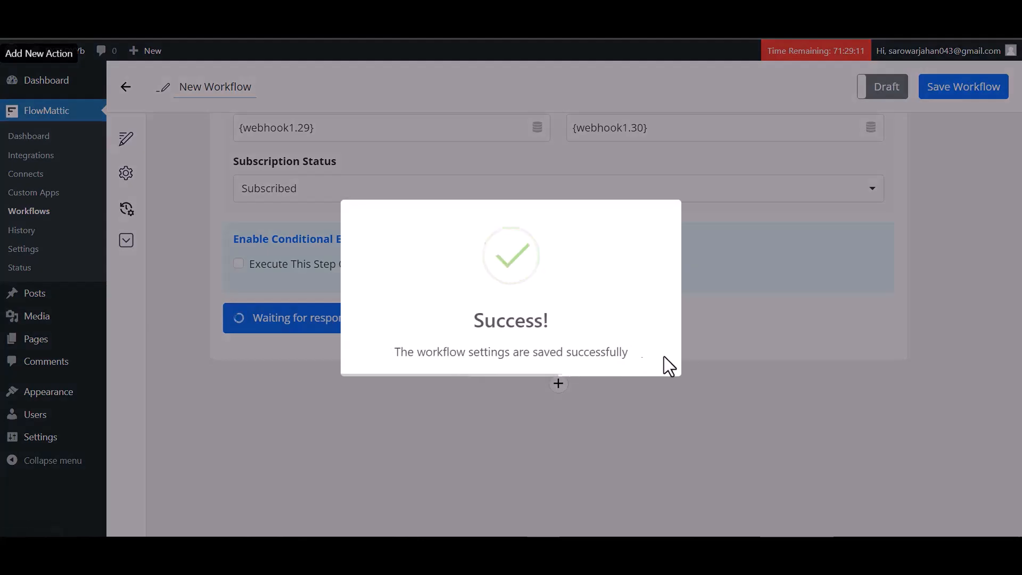
Save the FlowMattic workflow and flip its status toggle from Draft to Live
scroll(714, 362, "down", 4)
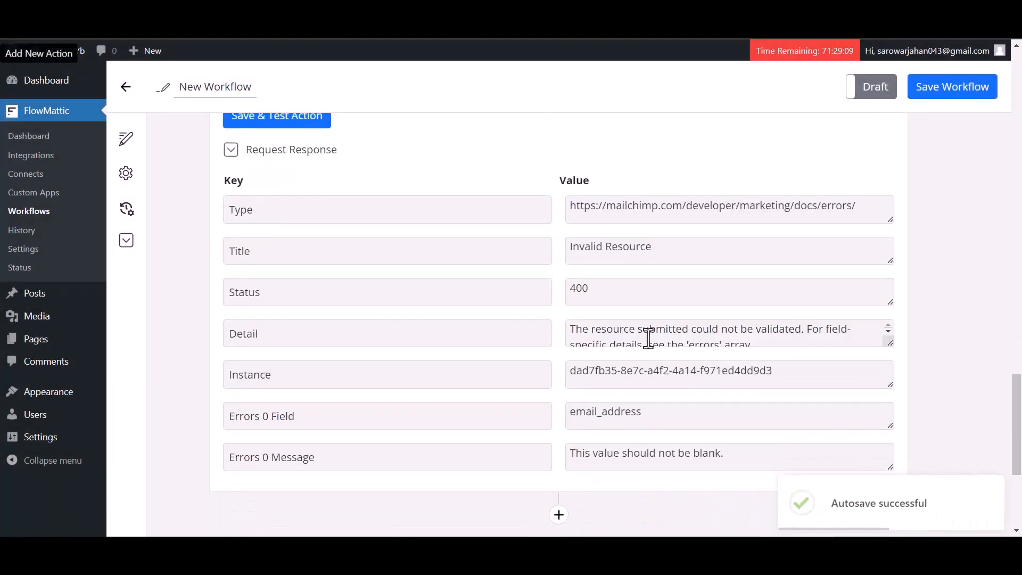
scroll(660, 311, "up", 15)
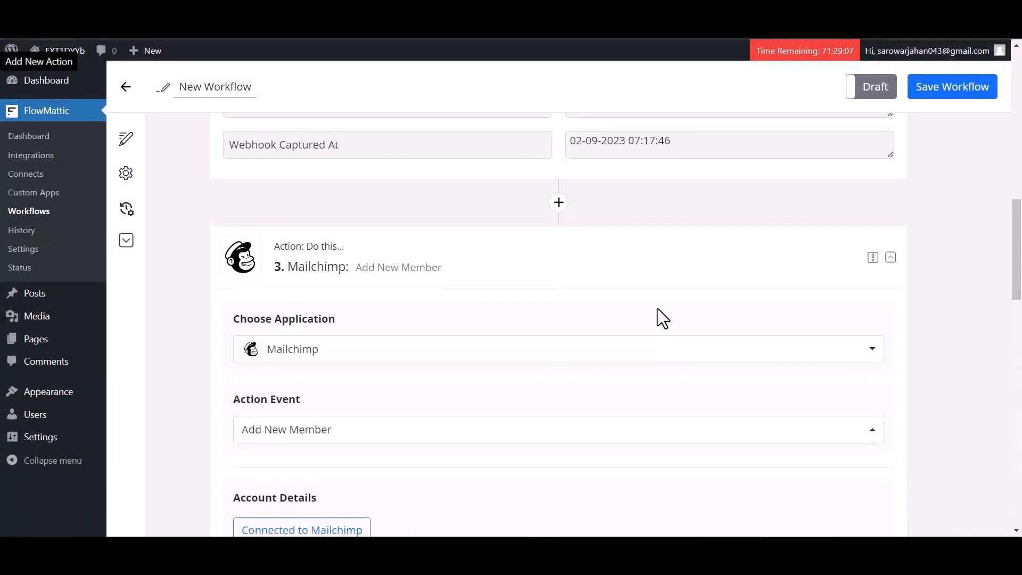
scroll(659, 320, "up", 7)
left_click(939, 98)
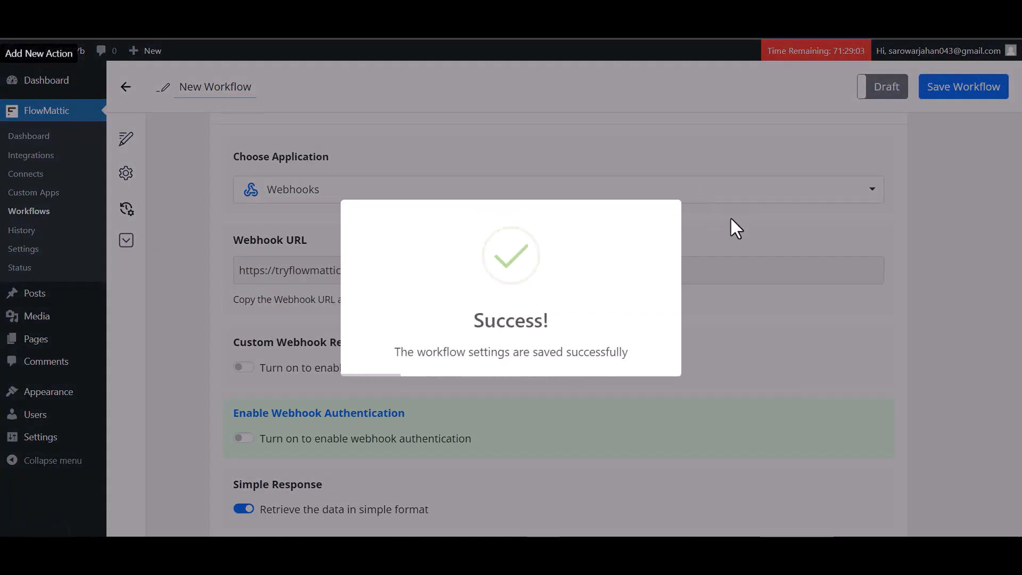
scroll(731, 218, "down", 20)
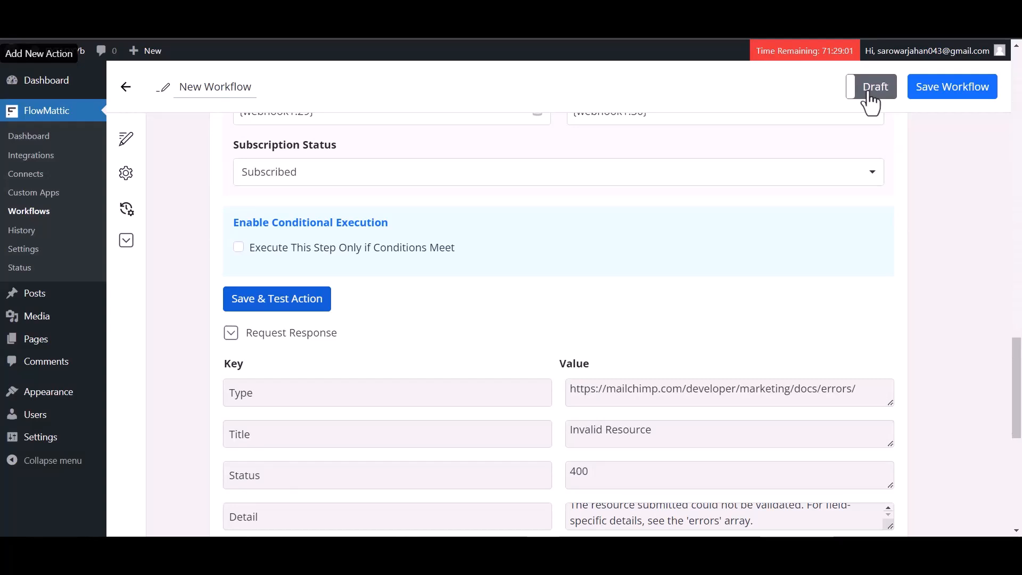
left_click(869, 94)
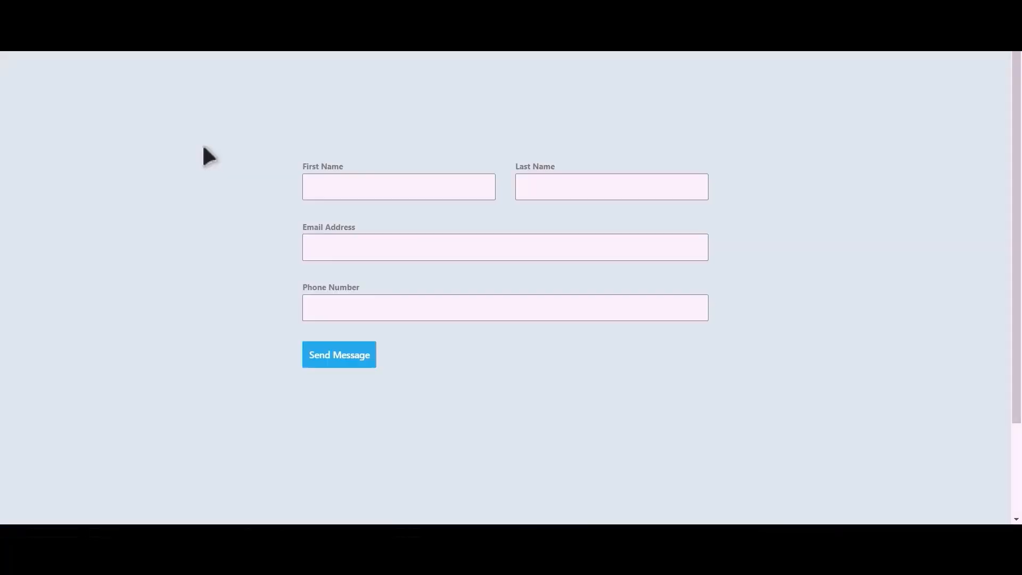
Fill in the test contact's name, e-mail and phone, send the form, and open the new Mailchimp contact
left_click(414, 190)
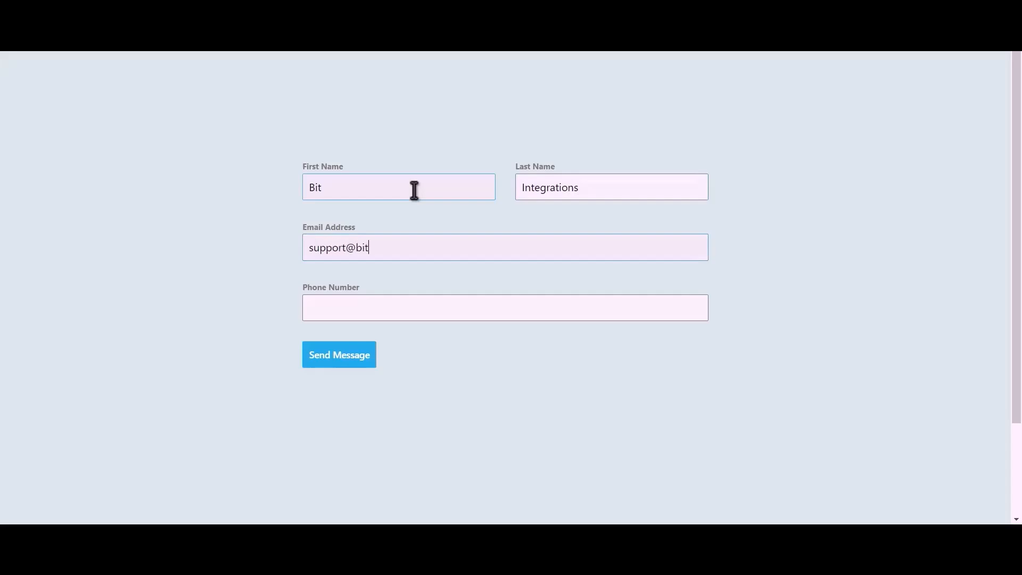
type("pro")
type("444555")
type("666")
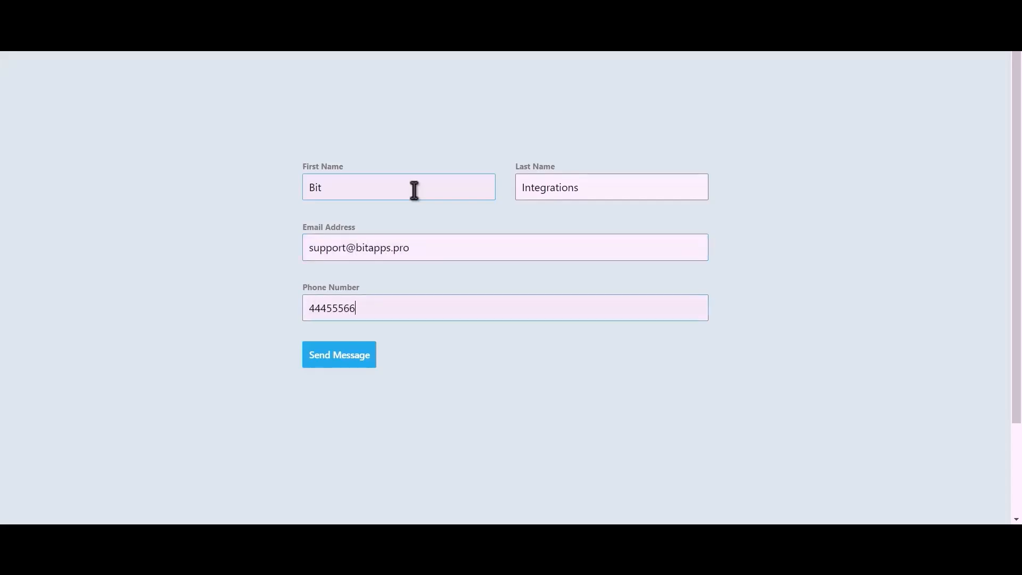
left_click(351, 362)
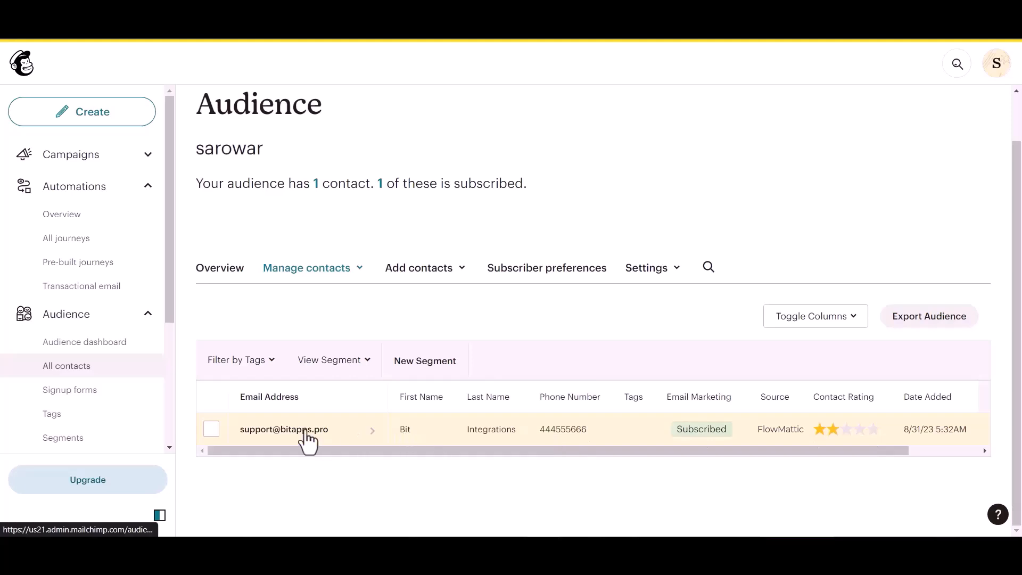
left_click(376, 436)
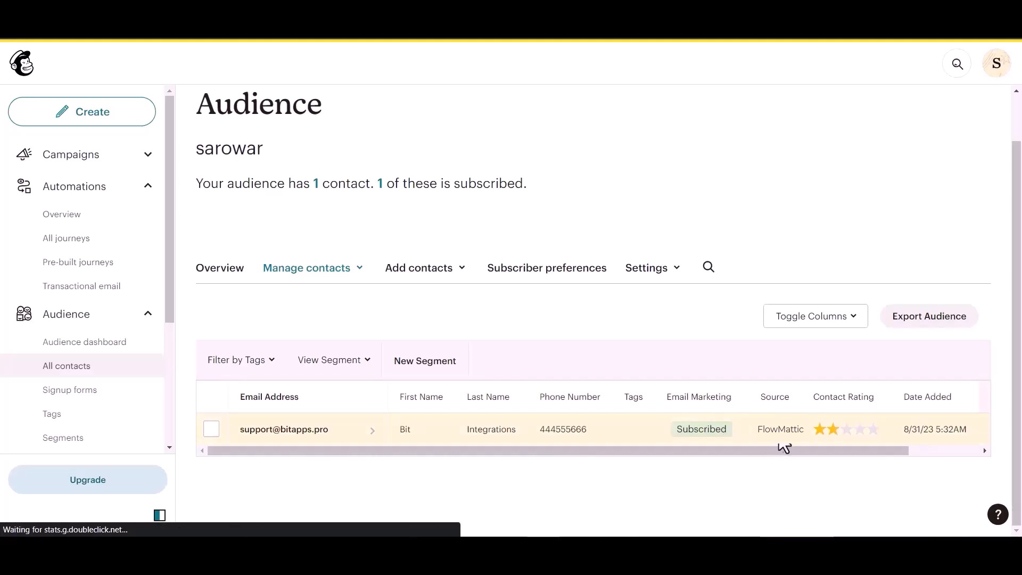